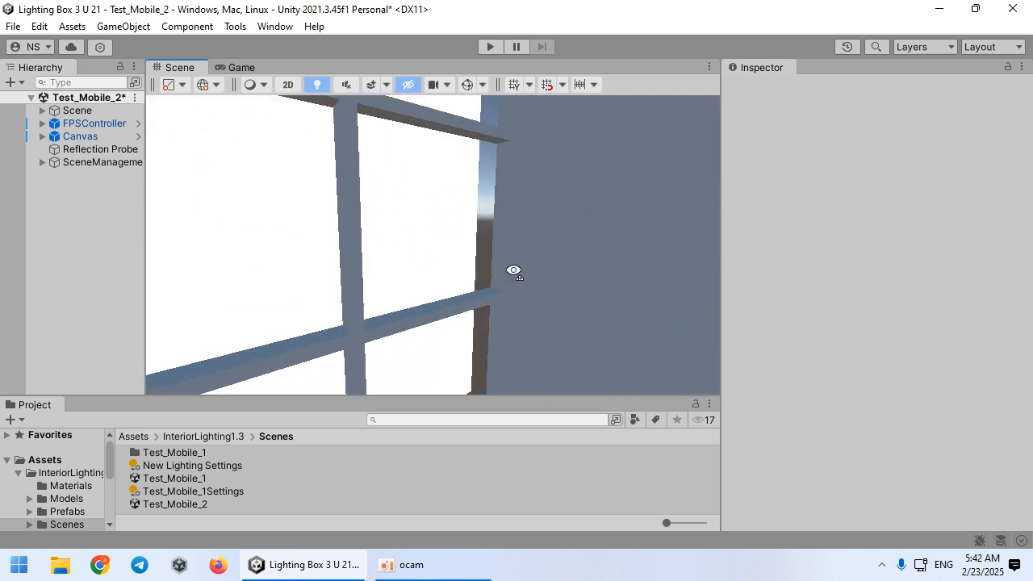
Step: Select the white light plane behind the window and locate its Light__White material in the project
key("w")
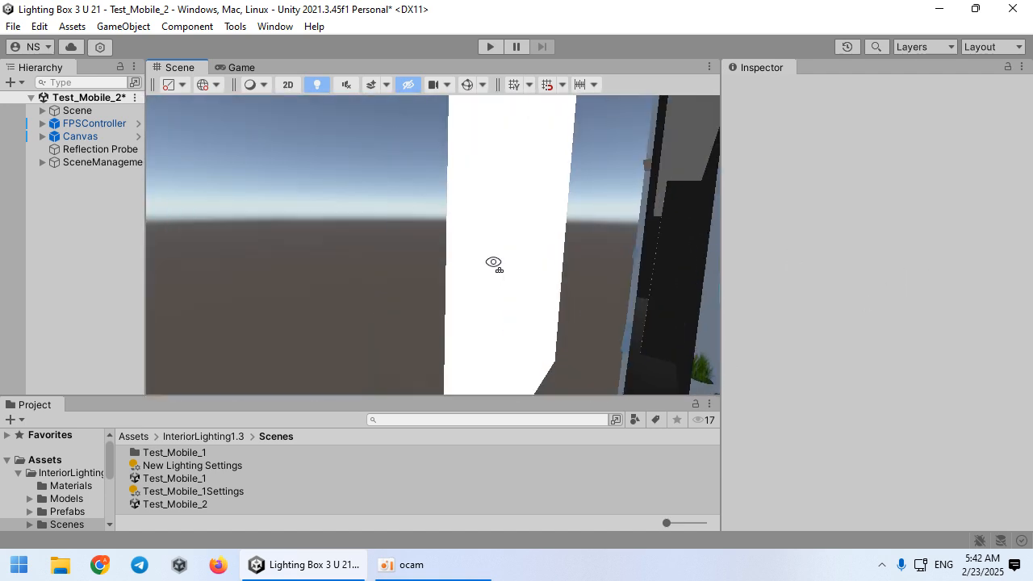
left_click(477, 228)
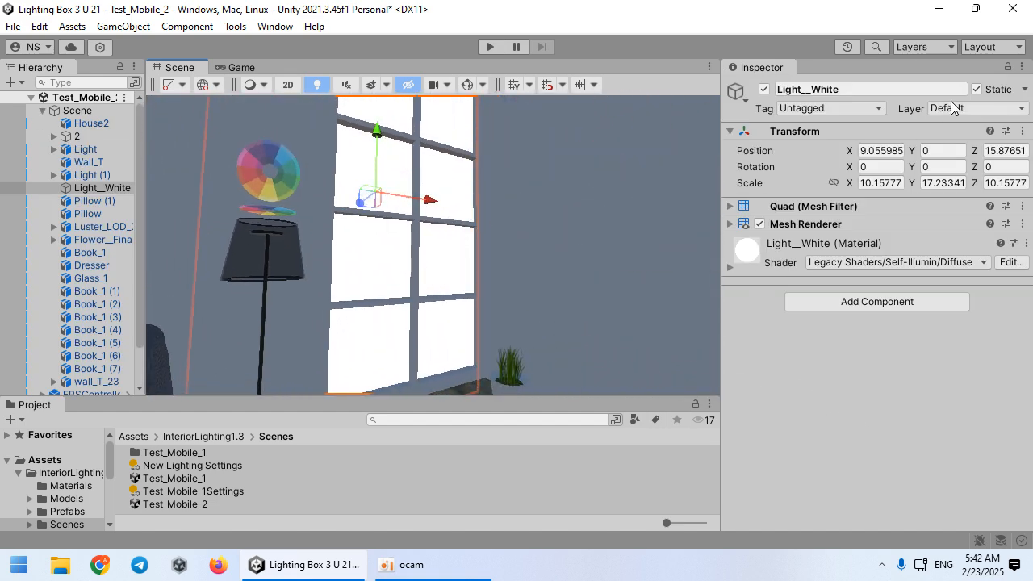
left_click(803, 265)
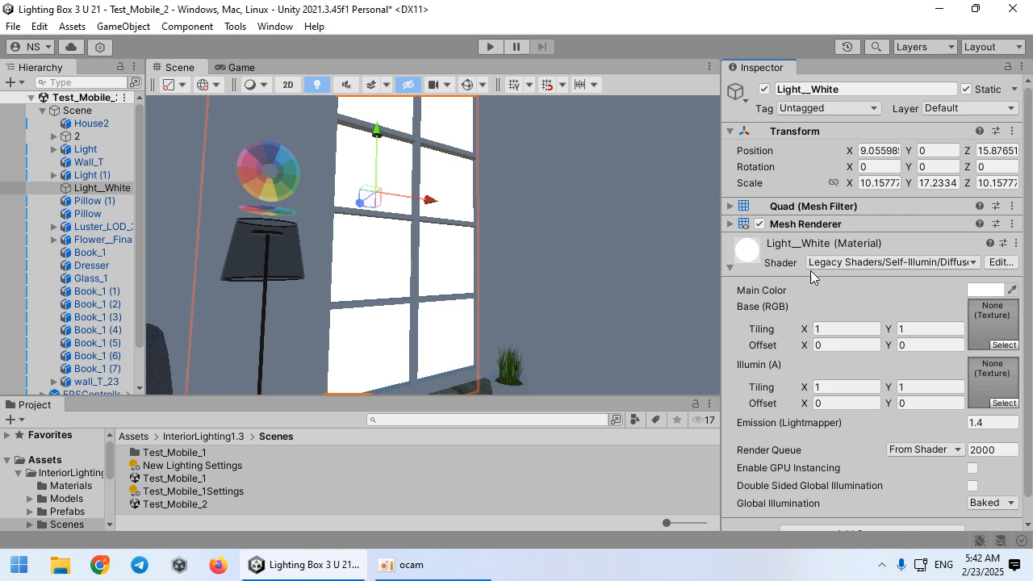
left_click(808, 223)
left_click(887, 263)
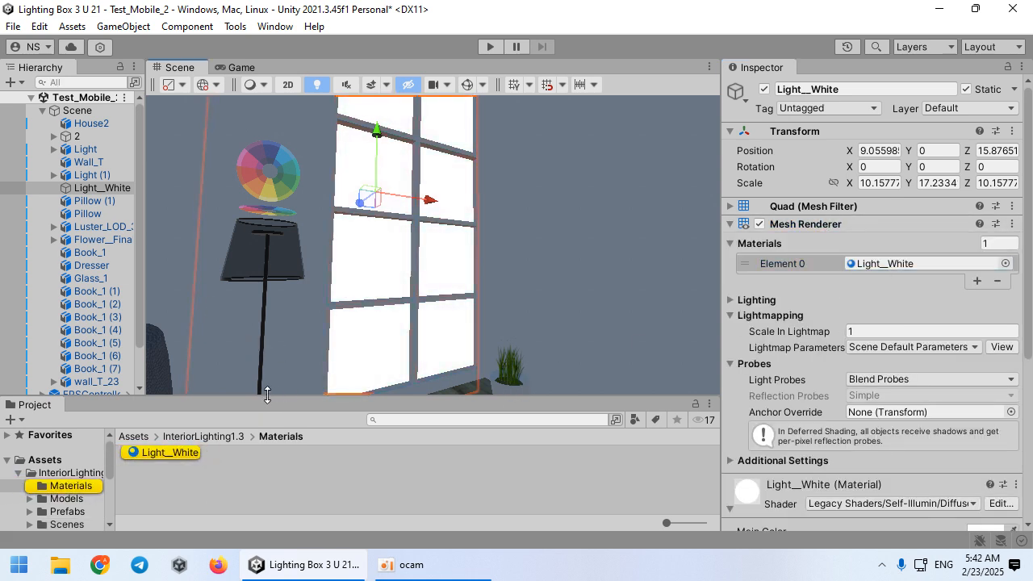
Step: Filter the InteriorLighting1.3 folder to materials only, select them all and change their shader to Standard
left_click_drag(267, 394, 267, 324)
left_click(207, 363)
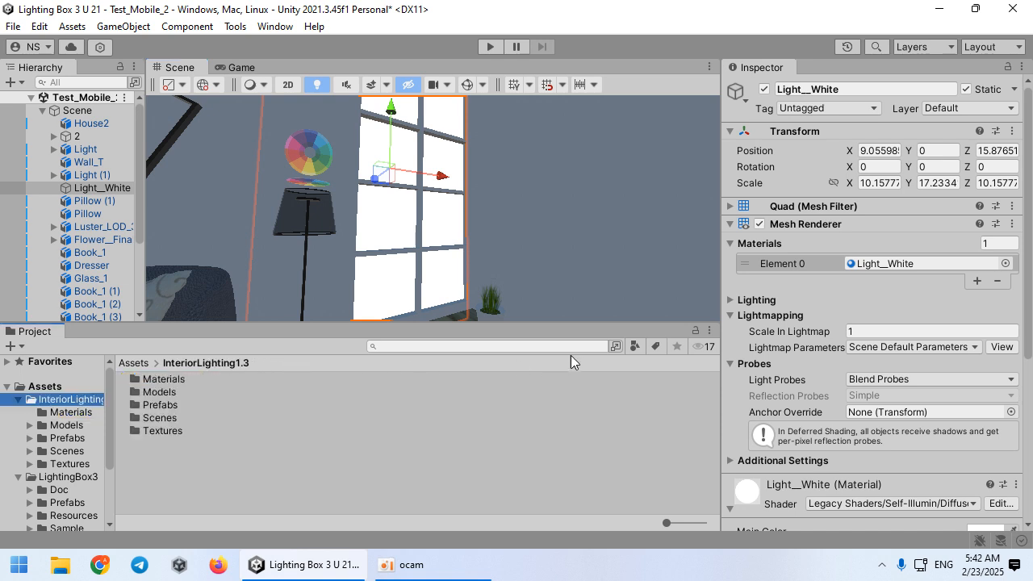
left_click(636, 347)
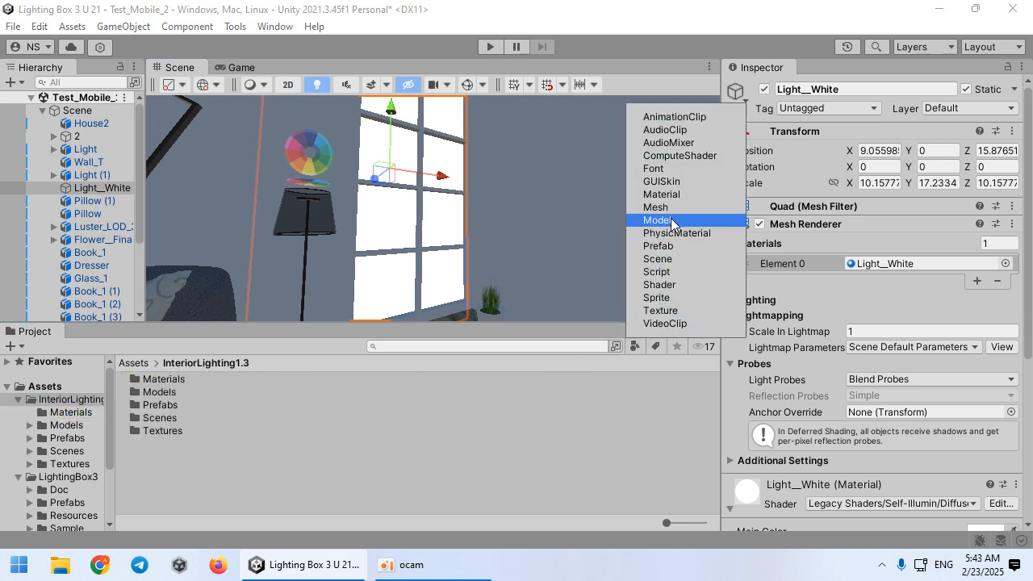
left_click(668, 194)
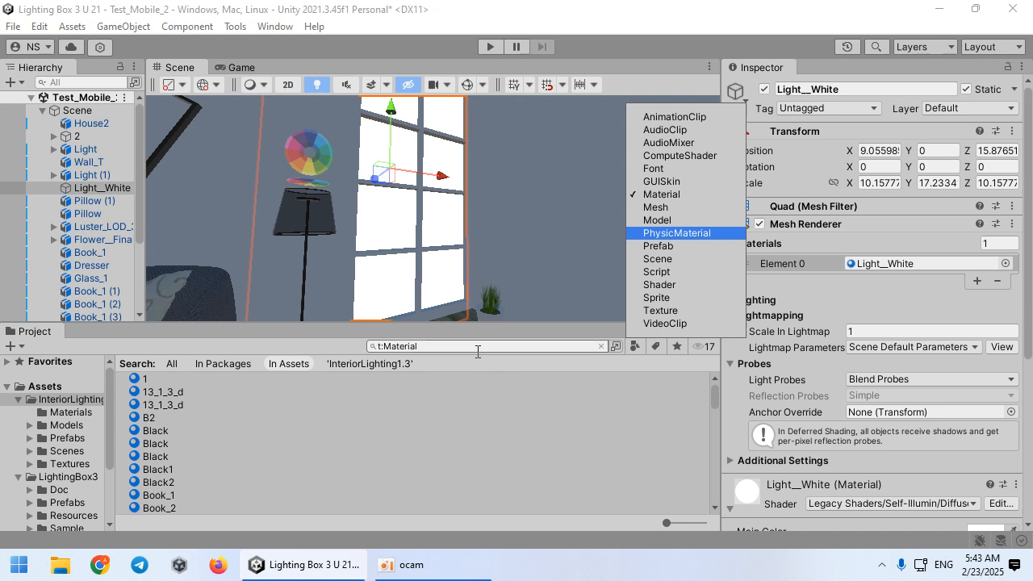
left_click(303, 366)
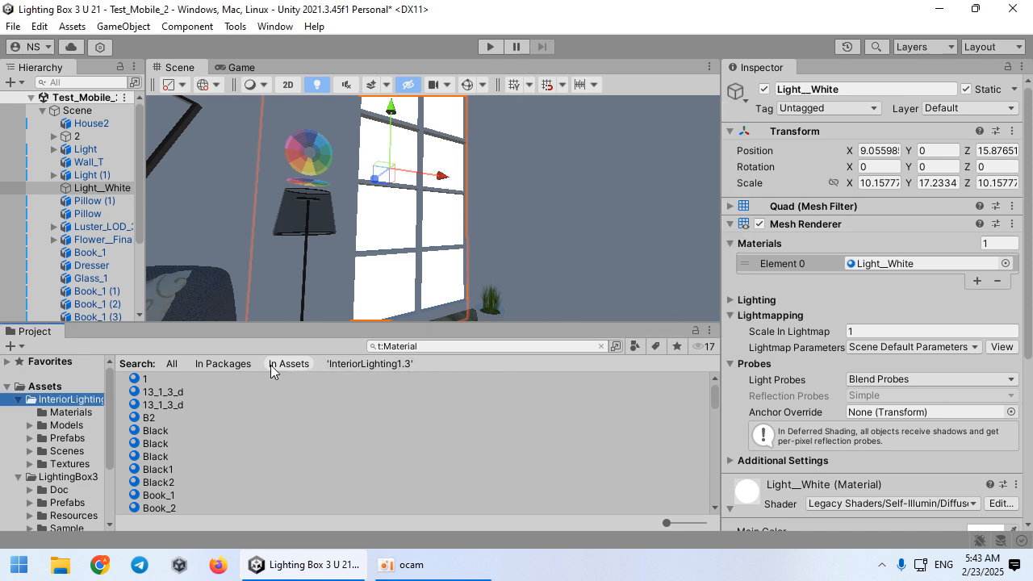
left_click(313, 415)
key("ctrl+a")
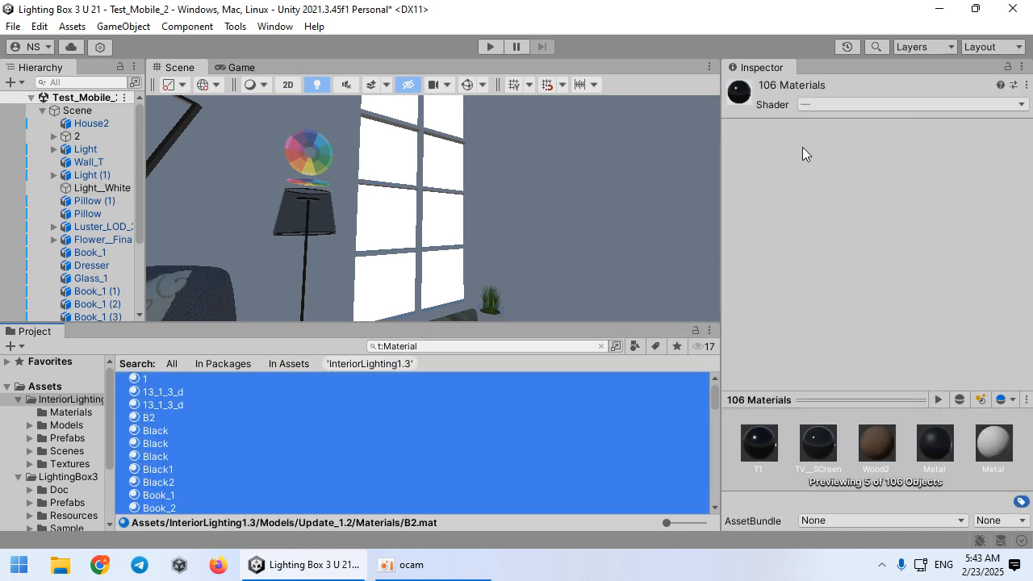
left_click(852, 103)
left_click(839, 335)
Step: Set the emission color of the window light plane's Light__White material to white
right_click_drag(510, 249, 376, 222)
key("s")
key("w")
left_click(376, 222)
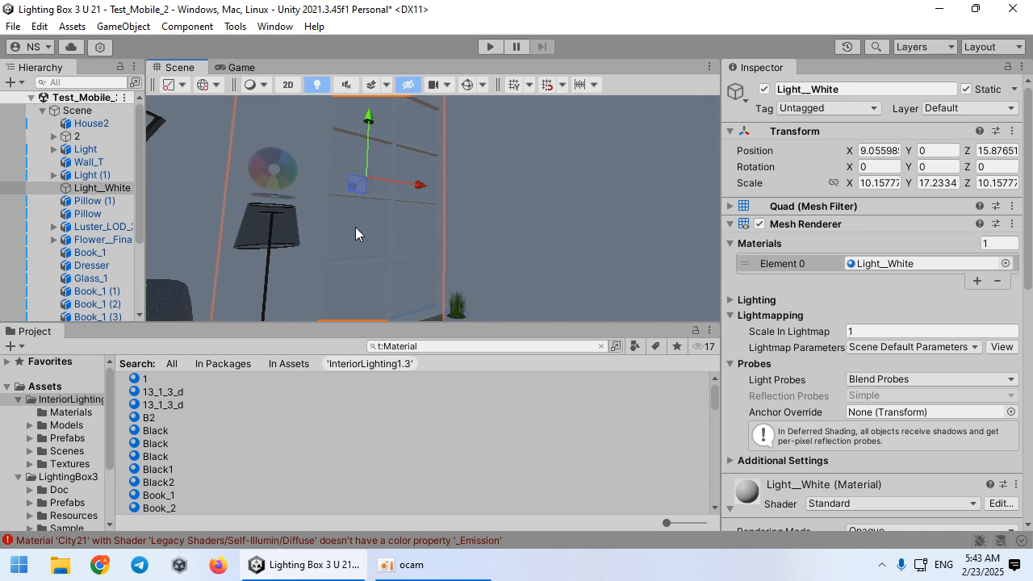
scroll(803, 404, "down", 6)
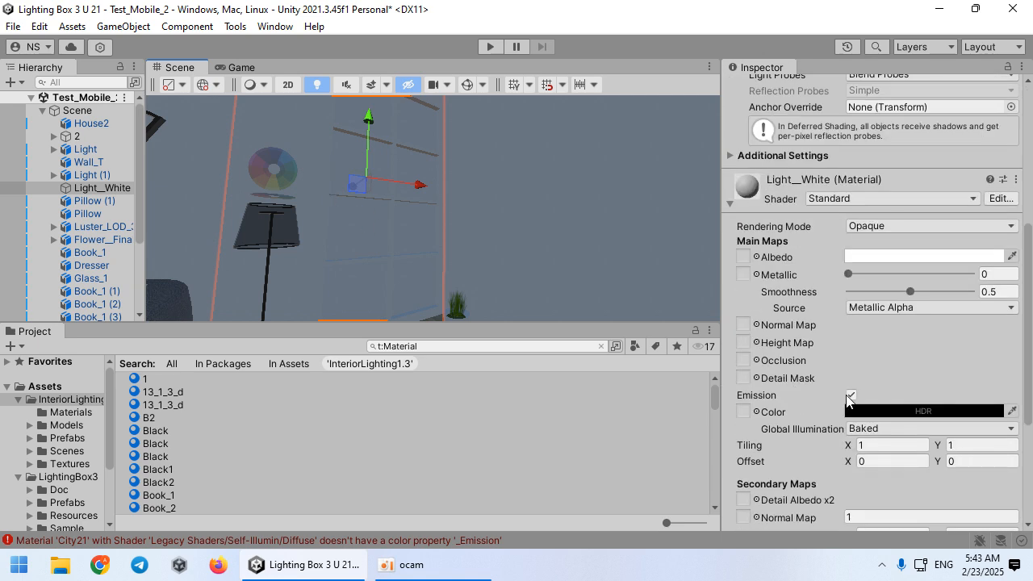
left_click(870, 412)
left_click_drag(898, 311, 746, 173)
key("s")
right_click_drag(575, 255, 567, 292)
Step: Set the HDR emission intensity of the Light__White material to 3
left_click(920, 412)
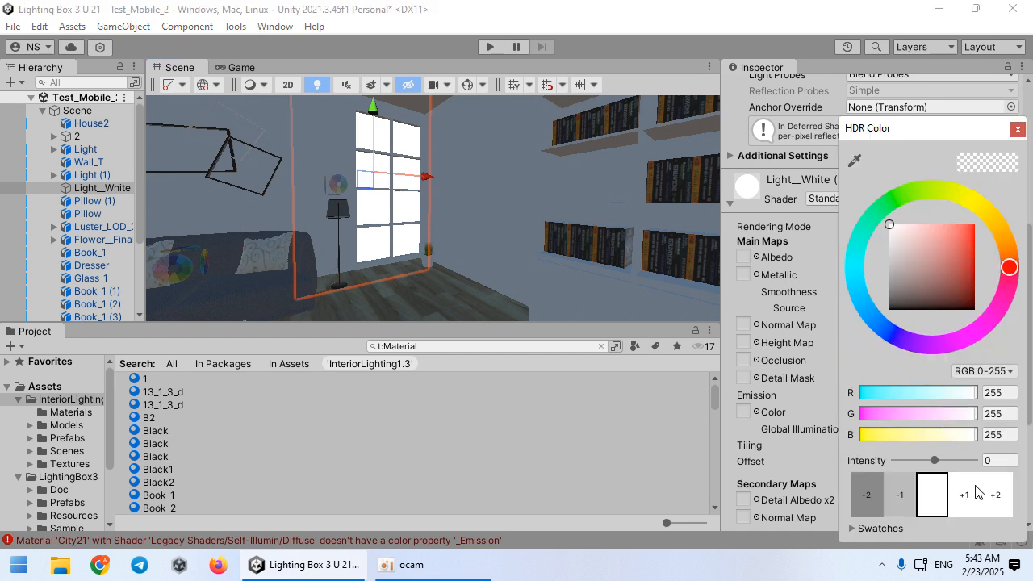
type("3")
mouse_move(614, 288)
right_mouse_down()
mouse_move(597, 256)
mouse_move(620, 295)
right_mouse_up()
key("s")
Step: Open the Lighting Box 3 window and widen the area it is docked in
left_click(235, 25)
mouse_move(261, 67)
left_click(387, 68)
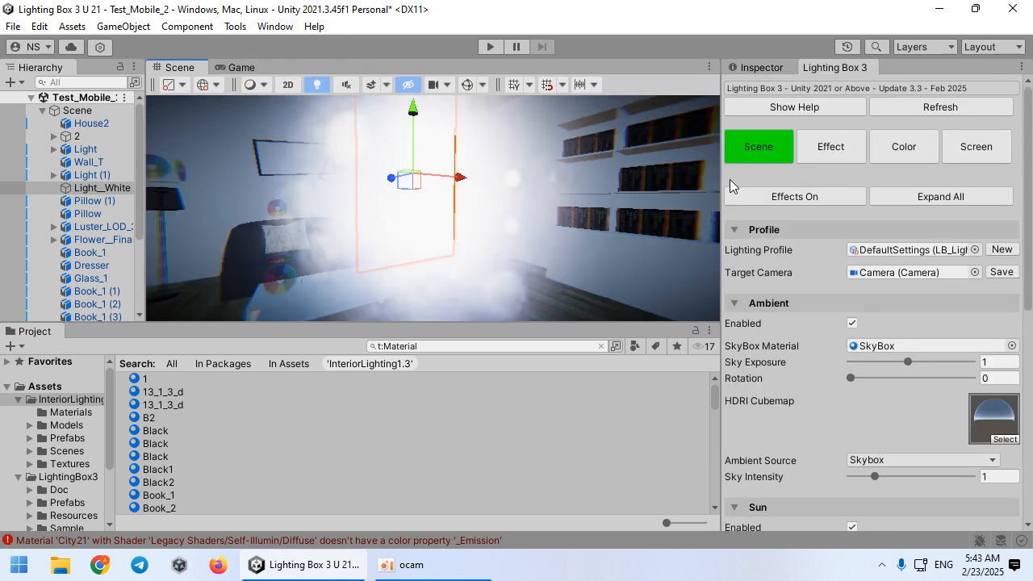
left_click_drag(719, 176, 665, 178)
Step: Set the HDR emission intensity of the Light__White material to 1.2
left_click(704, 71)
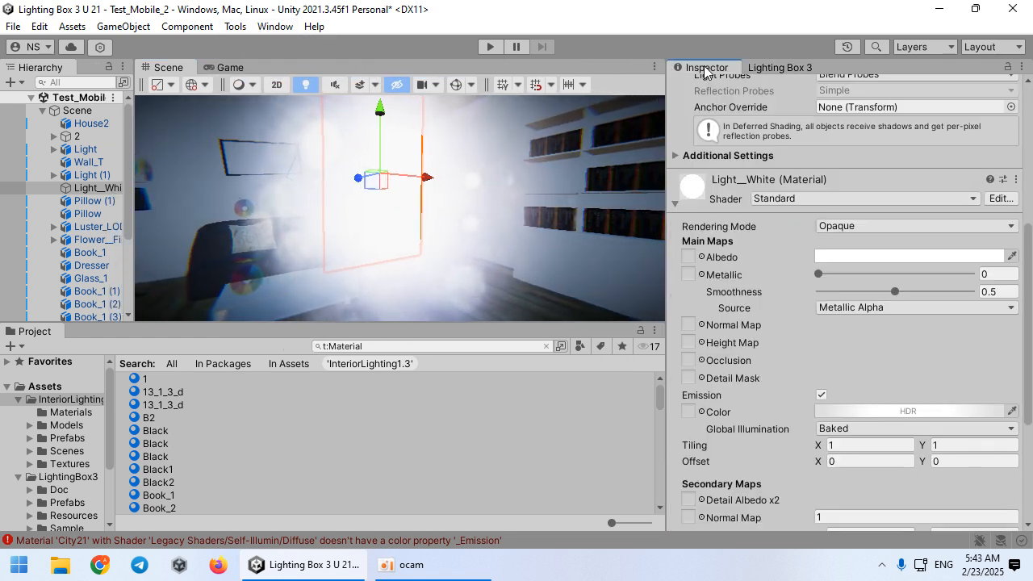
left_click(853, 414)
mouse_move(931, 467)
left_mouse_down()
mouse_move(924, 461)
mouse_move(940, 462)
left_mouse_up()
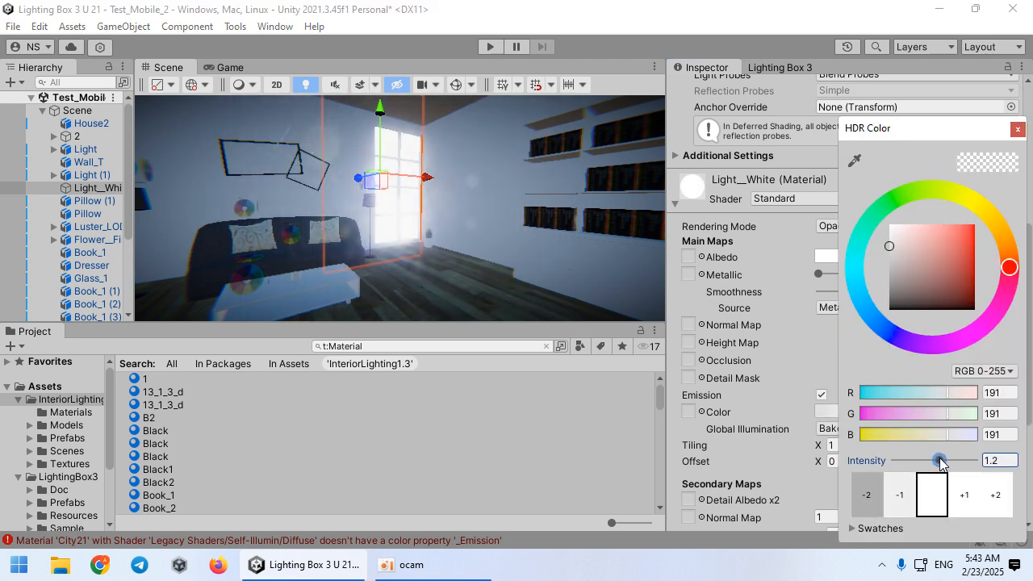
mouse_move(476, 268)
right_mouse_down()
mouse_move(707, 285)
mouse_move(468, 259)
right_mouse_up()
scroll(790, 178, "up", 3)
Step: Create a new lighting profile named Lighting_Profile_Test_Mobile_2 in a new Mobile2 folder inside InteriorLighting1.3/Scenes
left_click(795, 67)
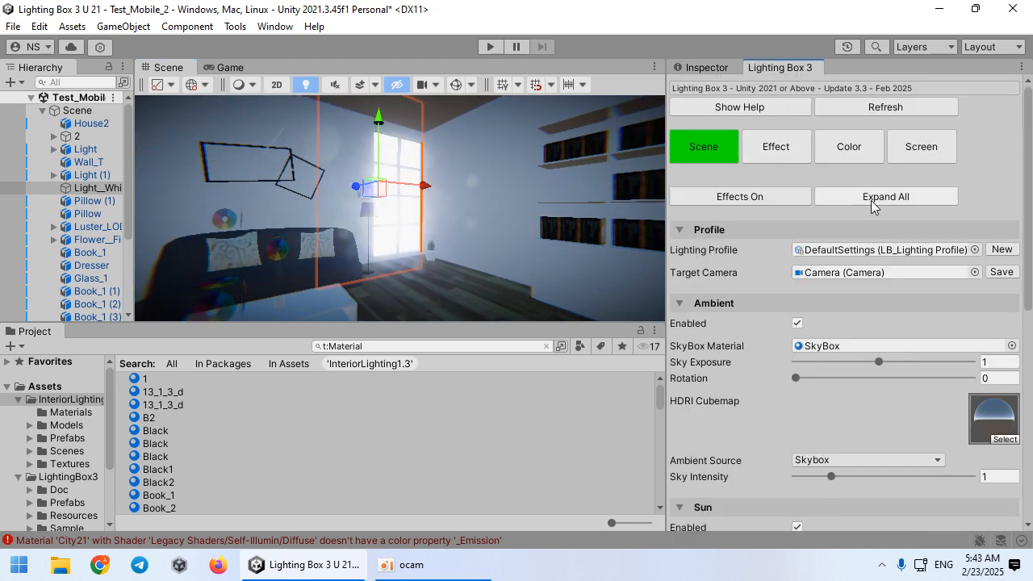
left_click(995, 256)
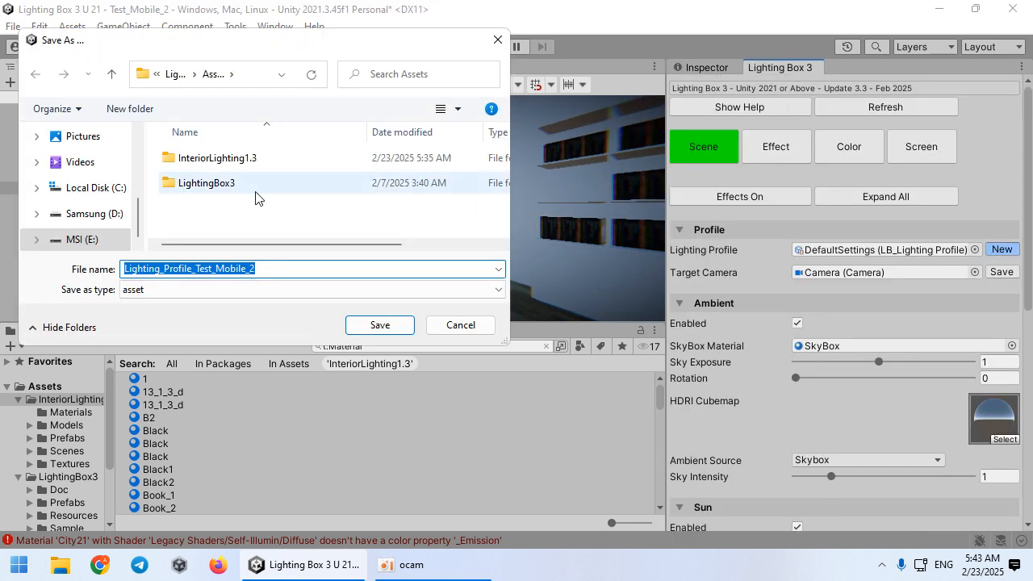
double_click(234, 157)
double_click(227, 231)
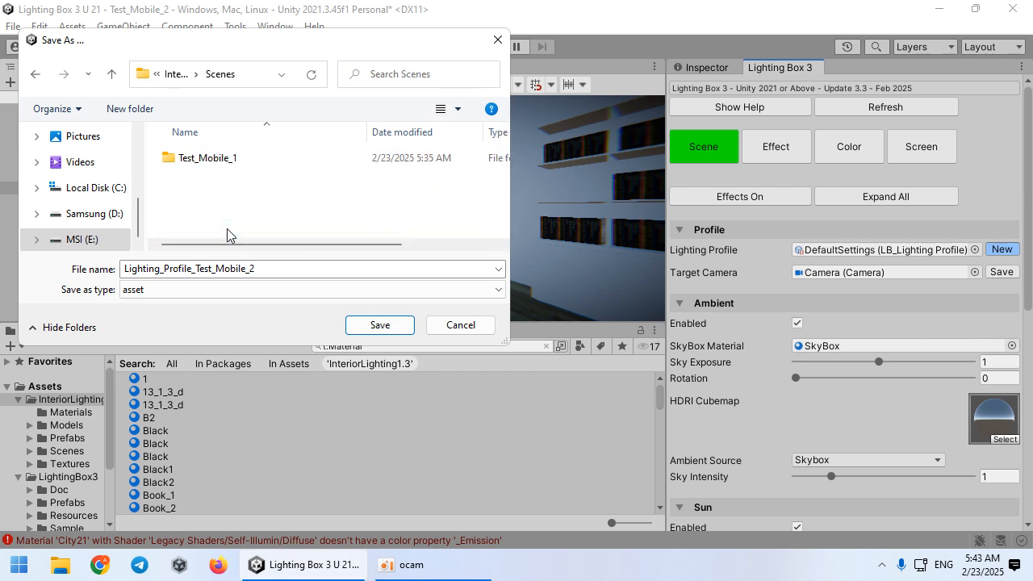
left_click(145, 116)
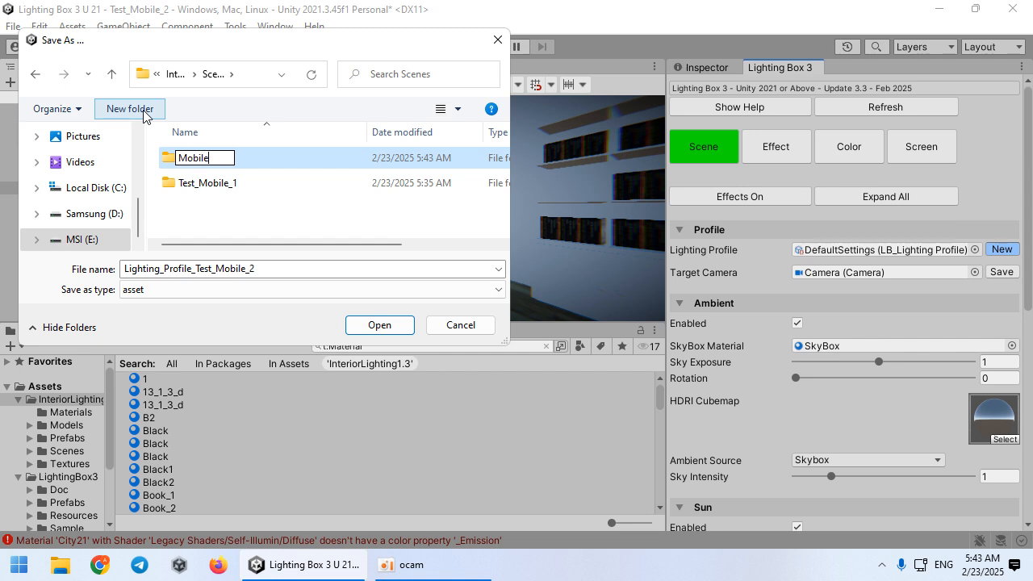
type("Mobile2")
key("Return")
key("Return")
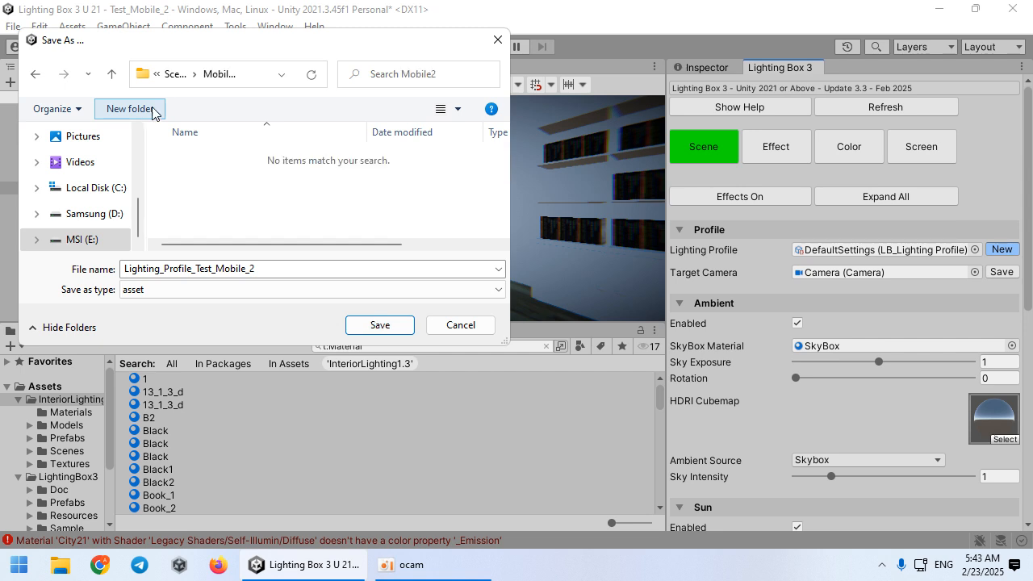
left_click(367, 324)
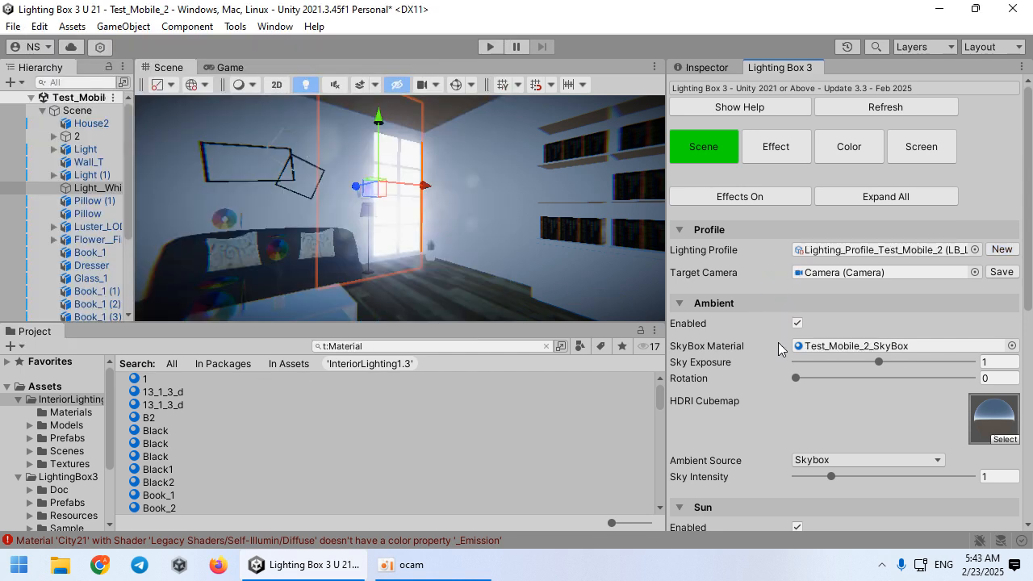
Step: Locate the Test_Mobile_2_SkyBox material in the project and show the child objects of Lighting Box 3 in the hierarchy
scroll(782, 352, "down", 3)
left_click(832, 249)
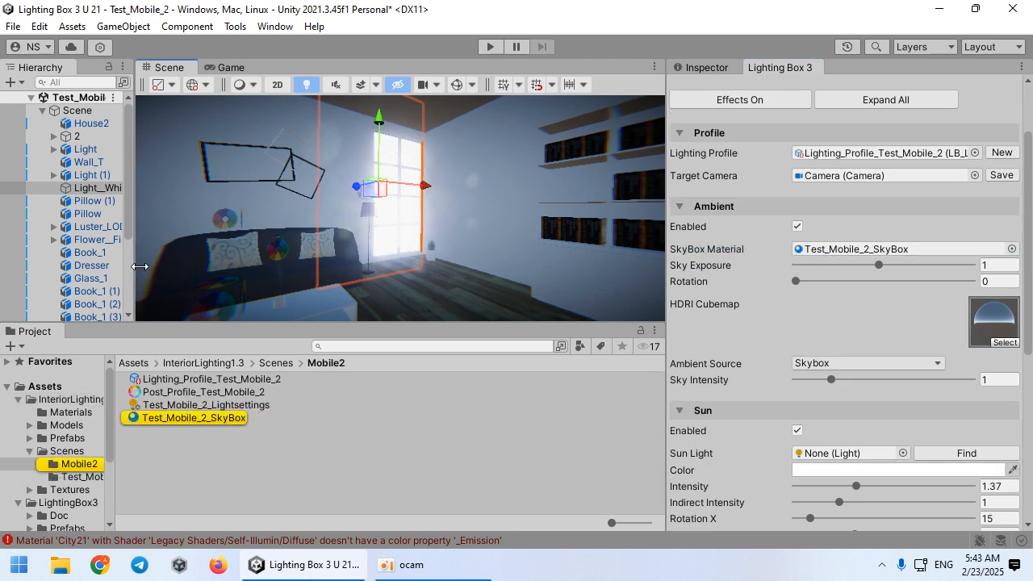
left_click_drag(134, 275, 250, 266)
left_click(42, 110)
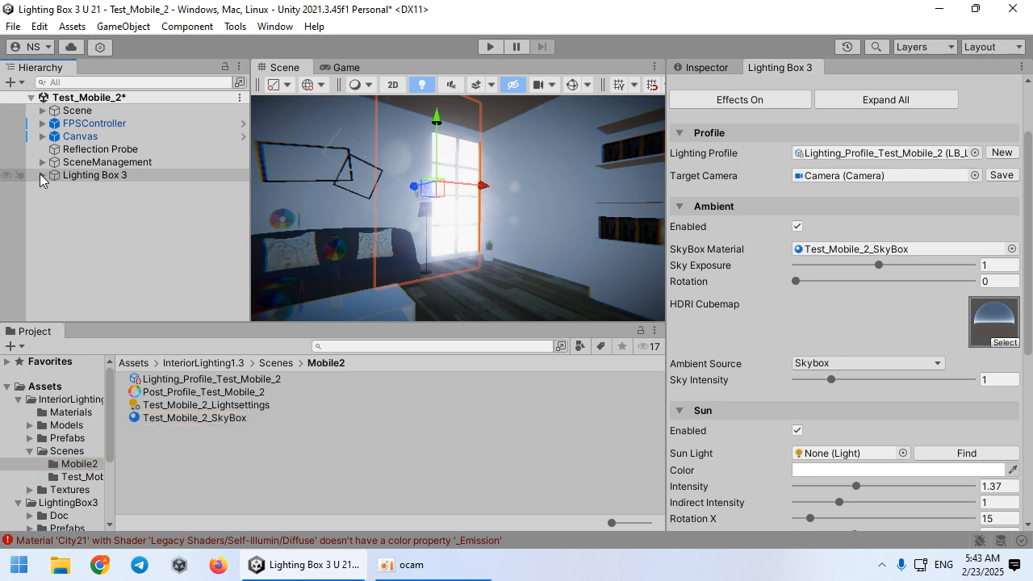
left_click(42, 175)
Step: Collapse the Sun settings of Lighting Box 3
mouse_move(472, 258)
right_mouse_down()
mouse_move(412, 239)
mouse_move(495, 274)
mouse_move(478, 261)
right_mouse_up()
scroll(803, 406, "down", 1)
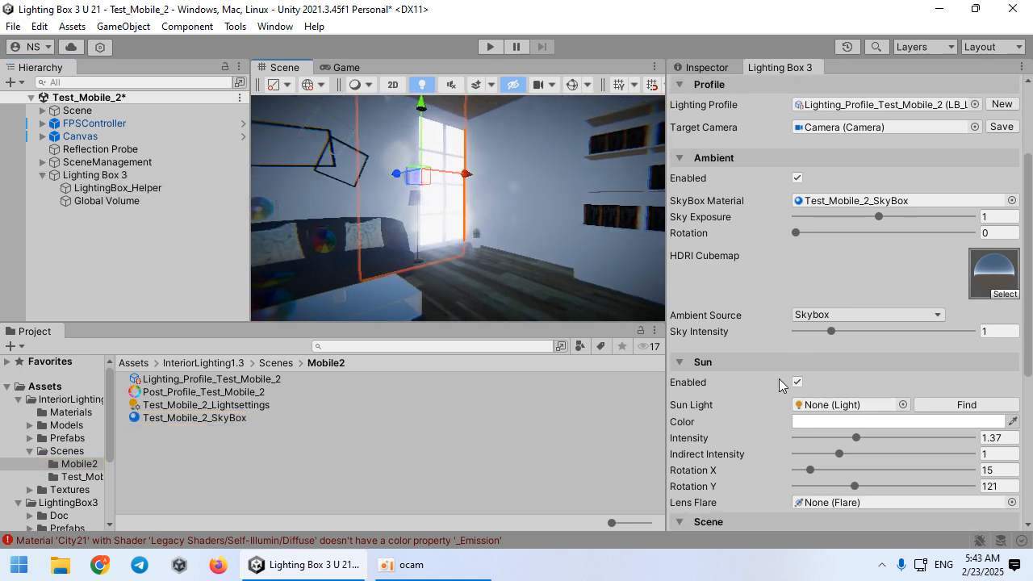
left_click(708, 362)
right_click_drag(499, 285, 741, 263)
scroll(737, 267, "up", 3)
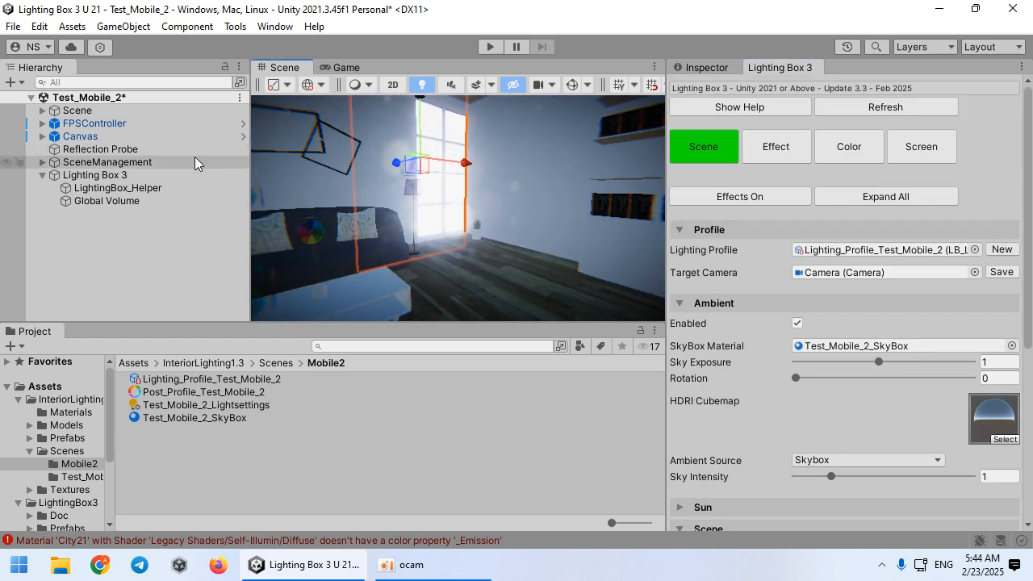
Step: Adjust the static flags of the Scene parent object
left_click(129, 111)
left_click(725, 68)
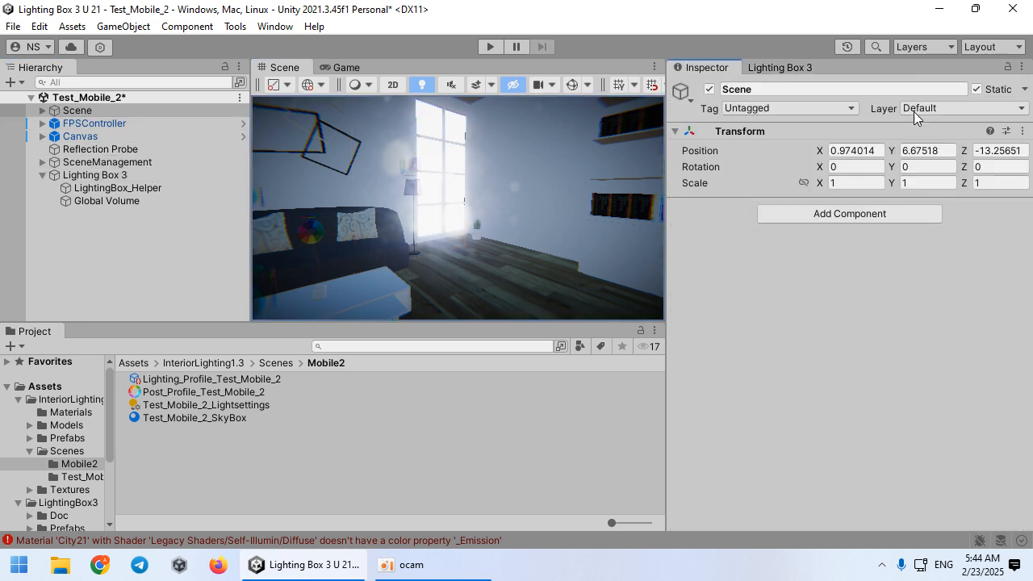
left_click(1015, 93)
left_click(631, 315)
Step: Try several HDRI cubemaps for the skybox, ending with kloofendal_overcast_puresky, and check the sky in the scene
left_click(802, 69)
scroll(860, 322, "down", 5)
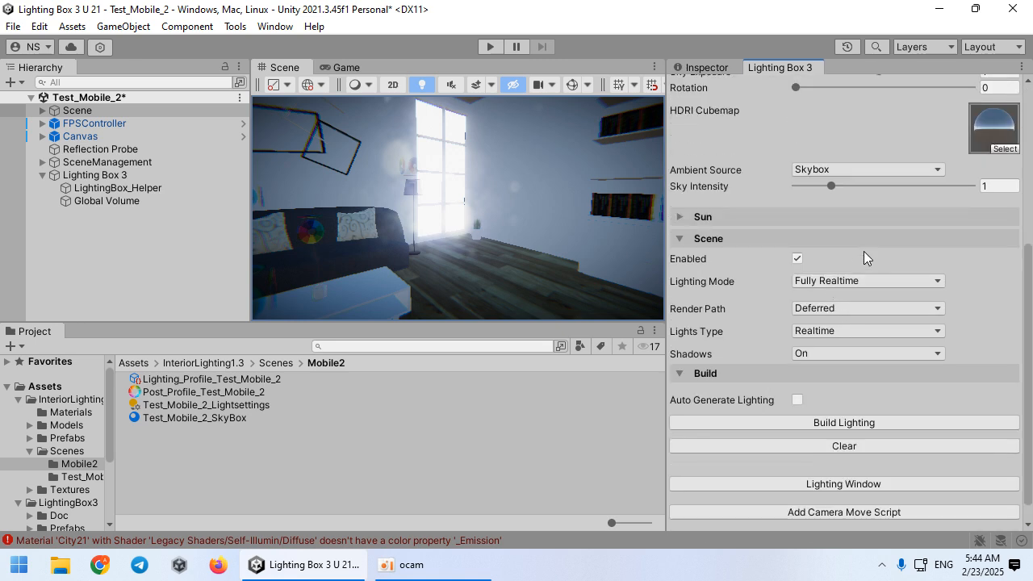
scroll(864, 251, "up", 3)
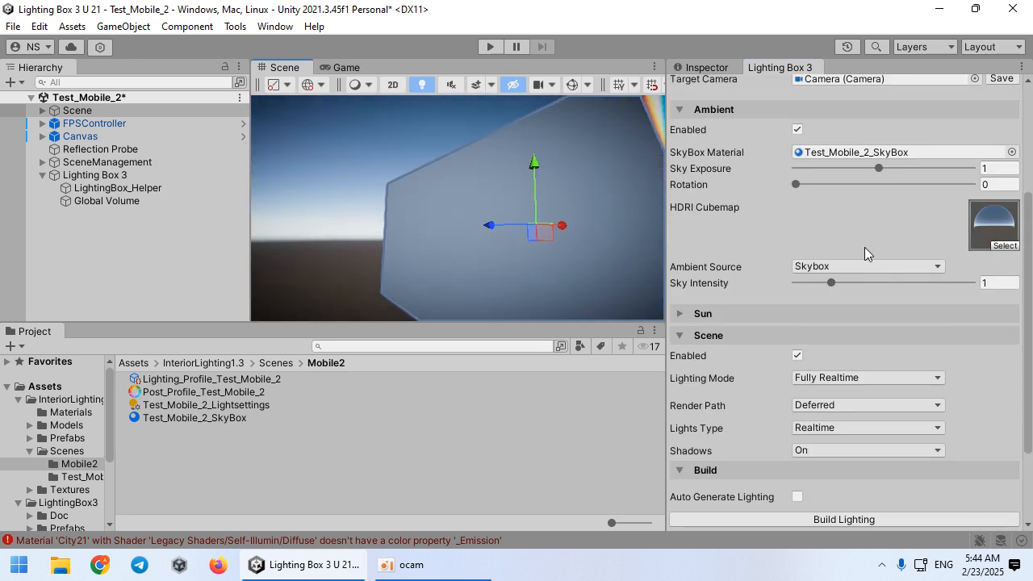
left_click(1004, 247)
left_click(934, 364)
left_click(929, 386)
left_click(925, 411)
left_click(921, 423)
right_click_drag(577, 270, 1029, 251)
Step: Compare further HDRI cubemaps and assign a bright, cloudy blue sky as the skybox cubemap
left_click(1004, 239)
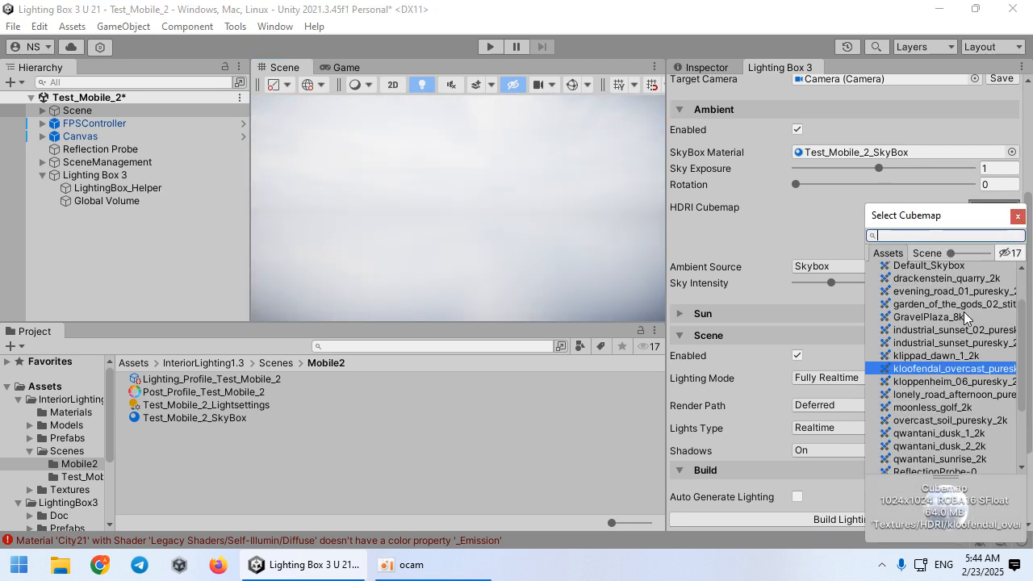
left_click(946, 344)
left_click(941, 396)
left_click(942, 434)
left_click(941, 407)
left_click(935, 434)
left_click(936, 304)
scroll(937, 335, "up", 2)
left_click(929, 347)
left_click(929, 335)
left_click(929, 348)
Step: Lower the sky exposure and check the room's interior
left_click_drag(879, 170, 851, 168)
right_click_drag(542, 199, 778, 344)
key("w")
Step: Set the scene's lighting mode to Baked GPU
scroll(778, 344, "down", 3)
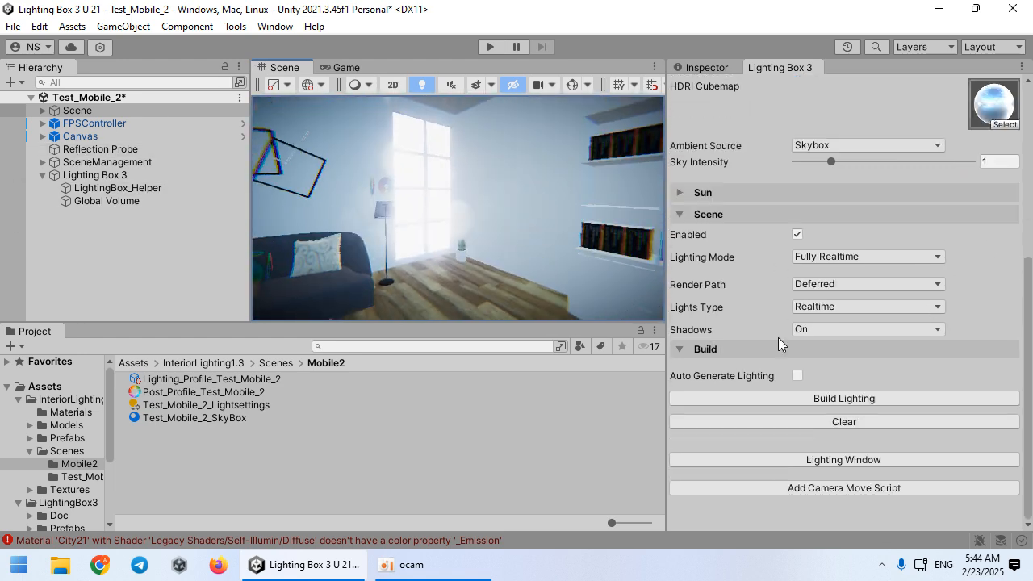
left_click(836, 259)
left_click(857, 329)
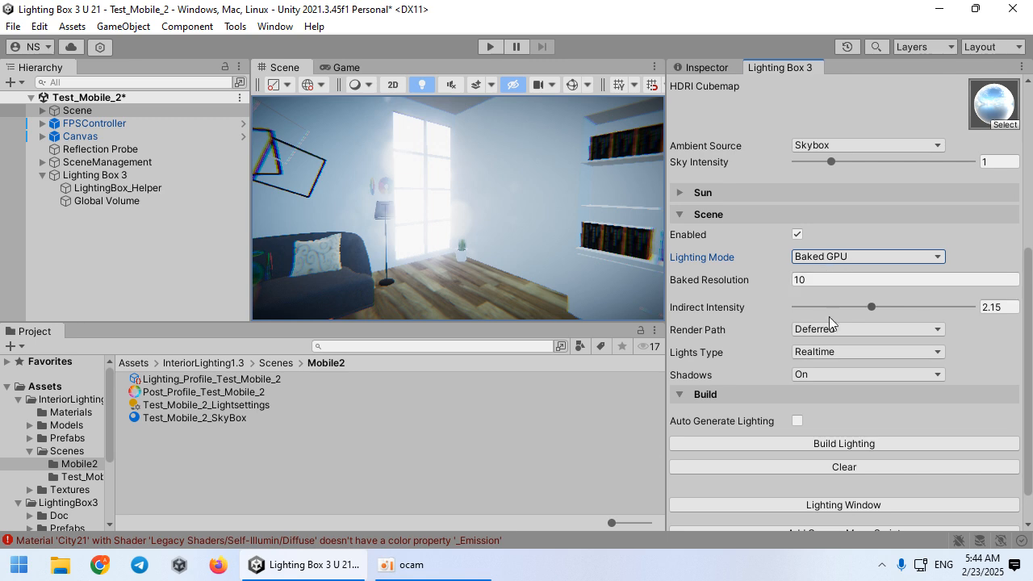
Step: Switch the scene view to the Baked Lightmap draw mode and inspect the texel checker on the room's surfaces
left_click(586, 85)
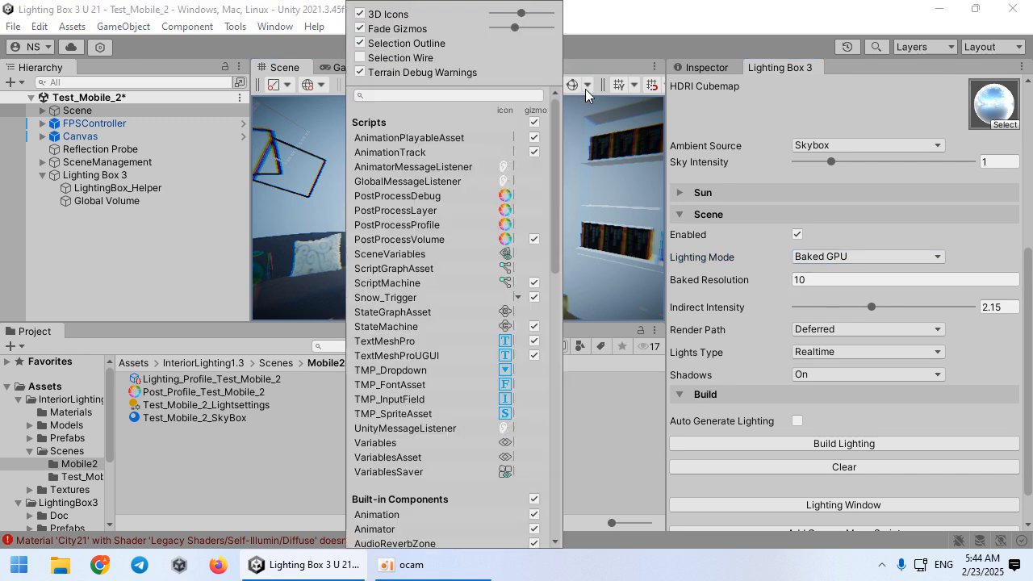
left_click(298, 72)
left_click(373, 87)
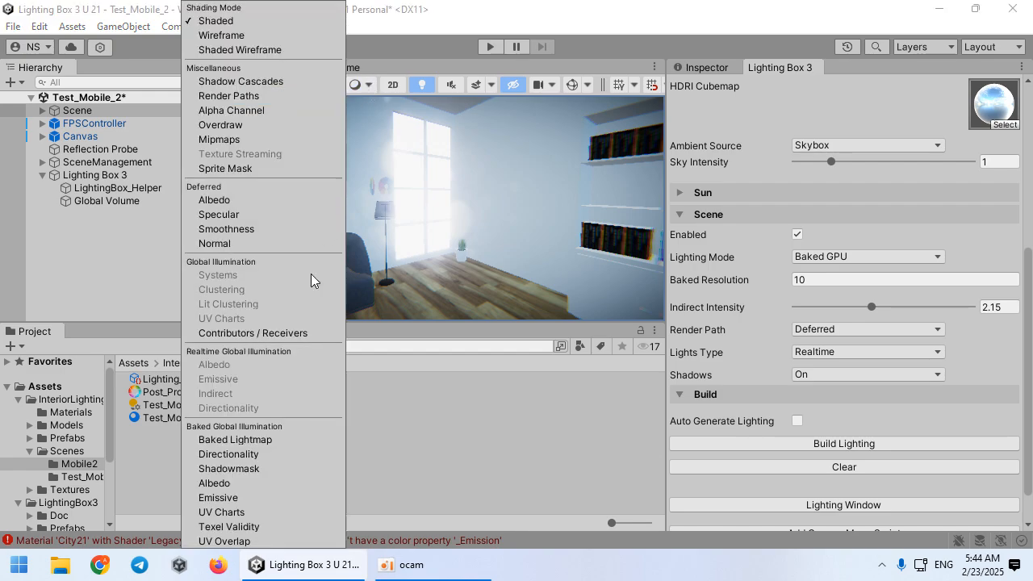
left_click(258, 437)
key("w")
mouse_move(466, 290)
right_mouse_down()
mouse_move(470, 360)
mouse_move(467, 302)
right_mouse_up()
Step: Set the baked resolution to 1.66 and the lights type to Baked
left_click(739, 281)
left_click_drag(739, 287, 506, 272)
right_click_drag(506, 272, 466, 237)
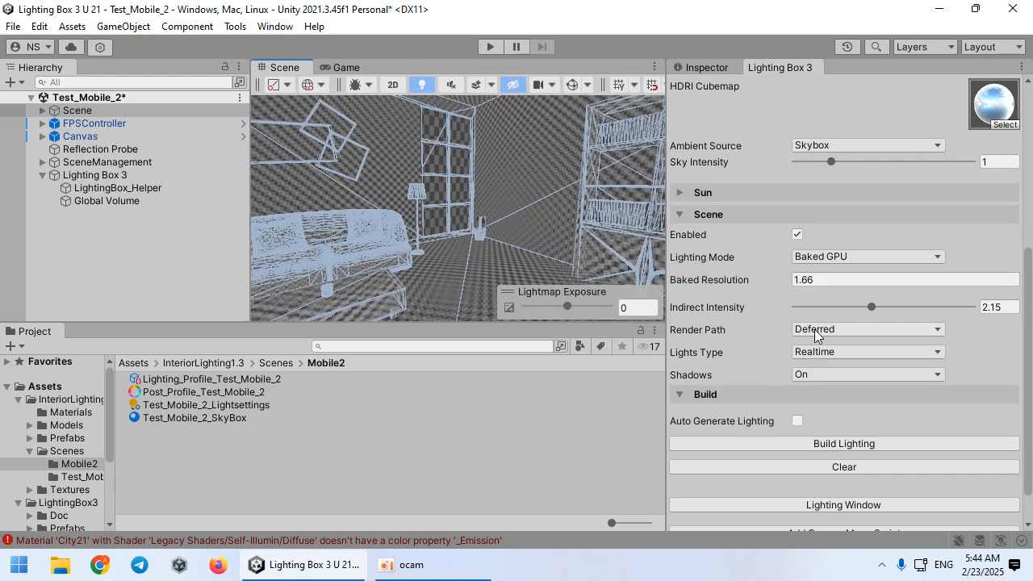
left_click(815, 352)
left_click(815, 424)
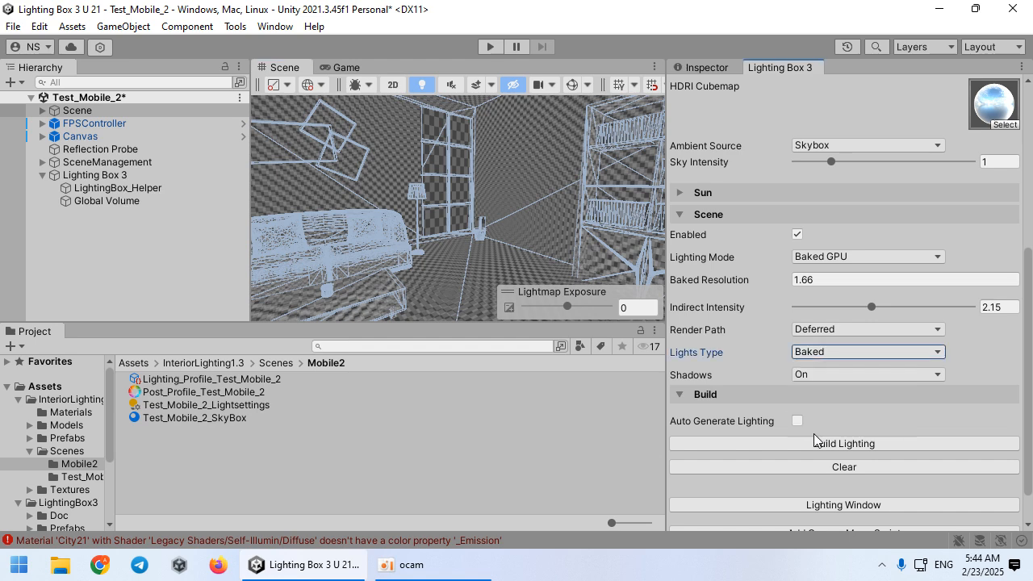
Step: Build the baked lighting and enlarge the scene view for a wider look at the room
left_click(815, 443)
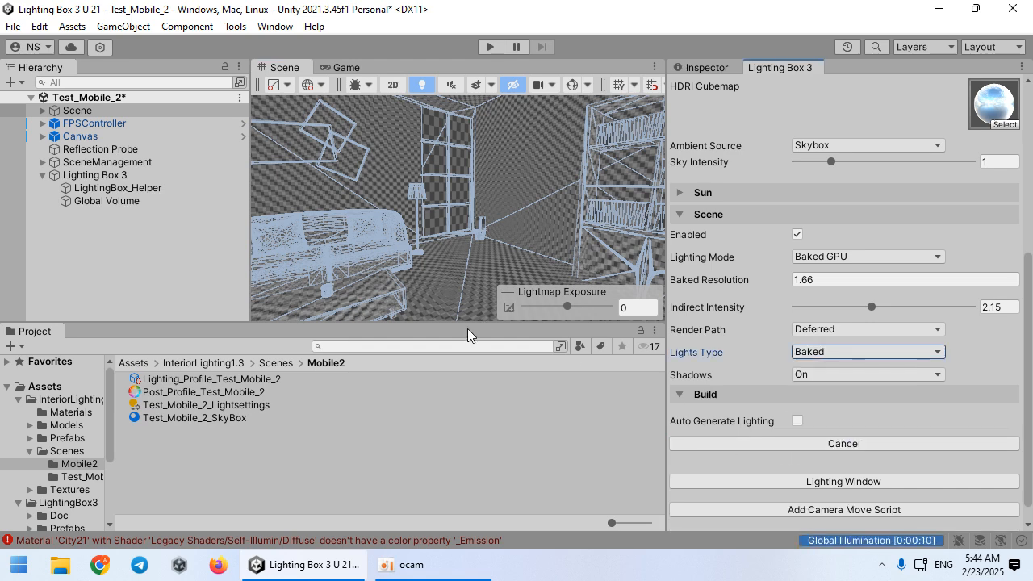
left_click_drag(454, 322, 454, 323)
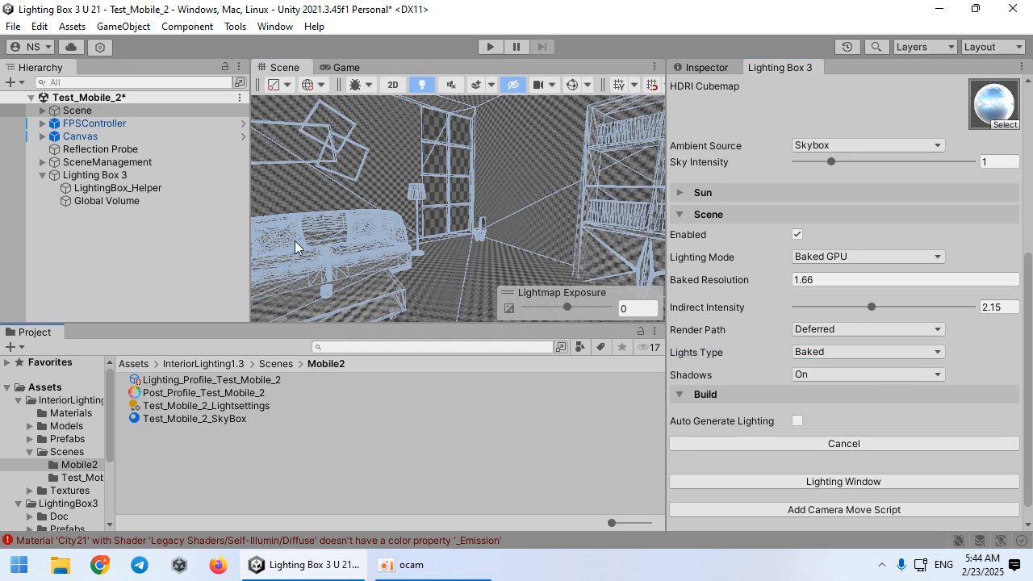
left_click(249, 203)
left_click_drag(250, 203, 160, 203)
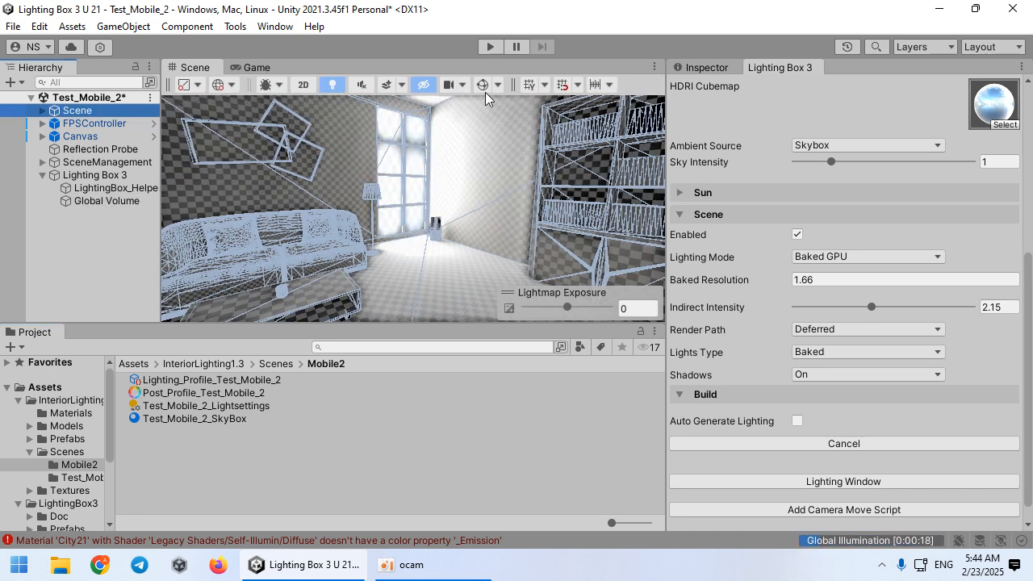
Step: Switch the scene view's draw mode back to Shaded and look around the lit room
left_click(497, 84)
left_click(173, 44)
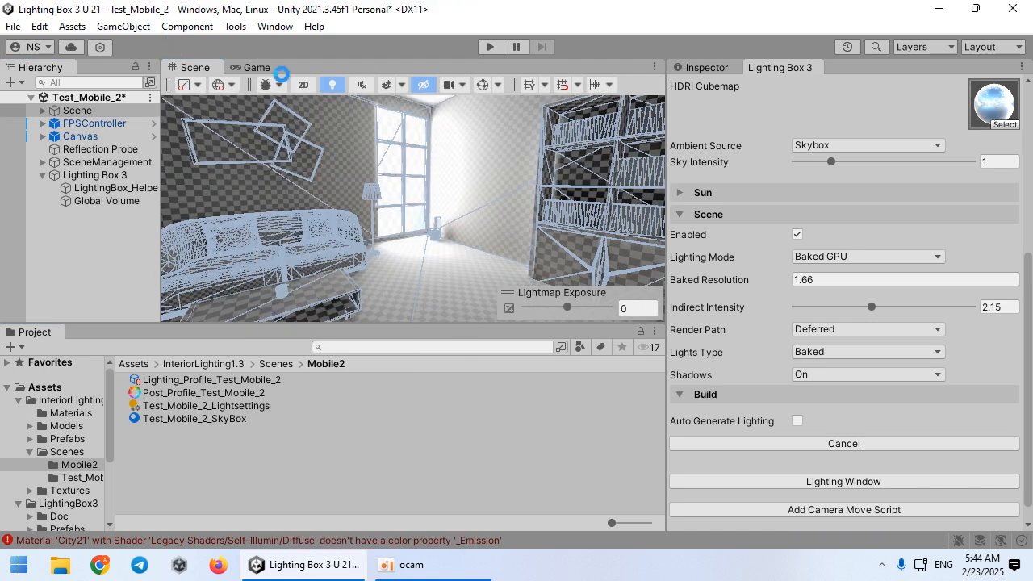
left_click(277, 86)
left_click(176, 24)
mouse_move(360, 169)
right_mouse_down()
mouse_move(433, 221)
mouse_move(720, 195)
mouse_move(706, 99)
mouse_move(404, 99)
mouse_move(444, 151)
mouse_move(735, 262)
right_mouse_up()
Step: Build the lighting with the baked resolution at 10, and set the indirect intensity to 2
left_click(818, 280)
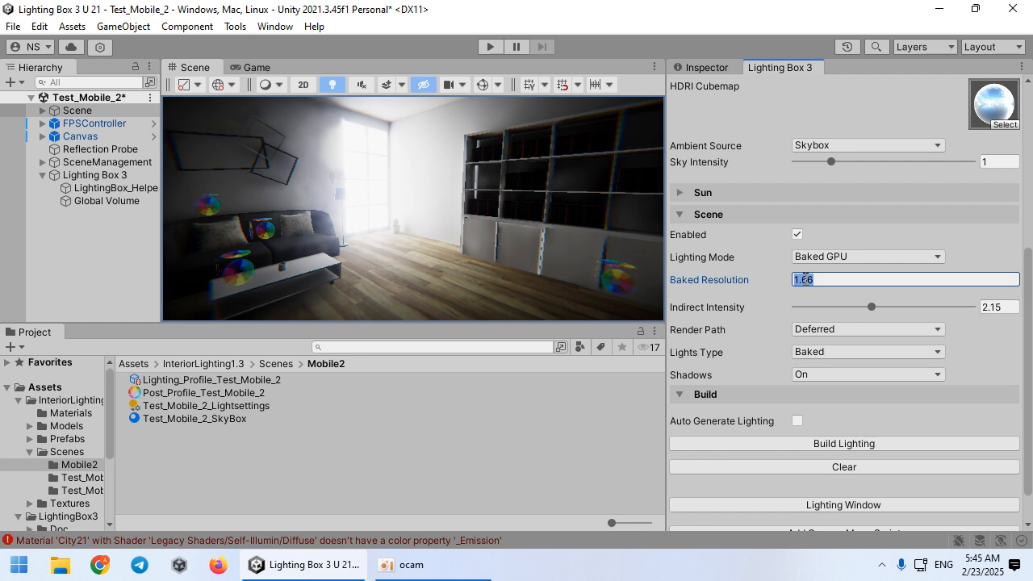
left_click(840, 444)
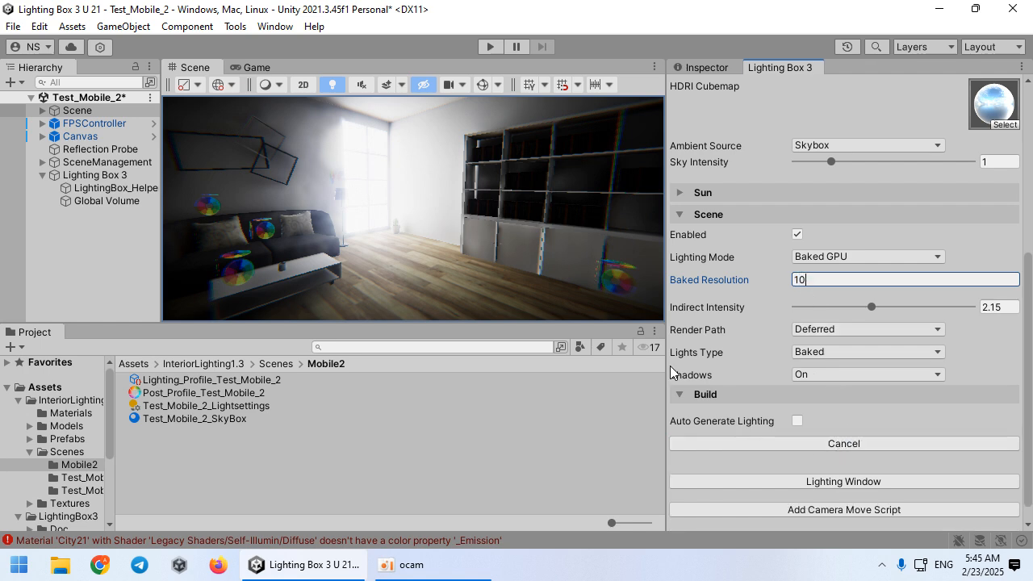
mouse_move(459, 254)
right_mouse_down()
mouse_move(525, 251)
mouse_move(444, 243)
right_mouse_up()
left_click(995, 307)
type("2")
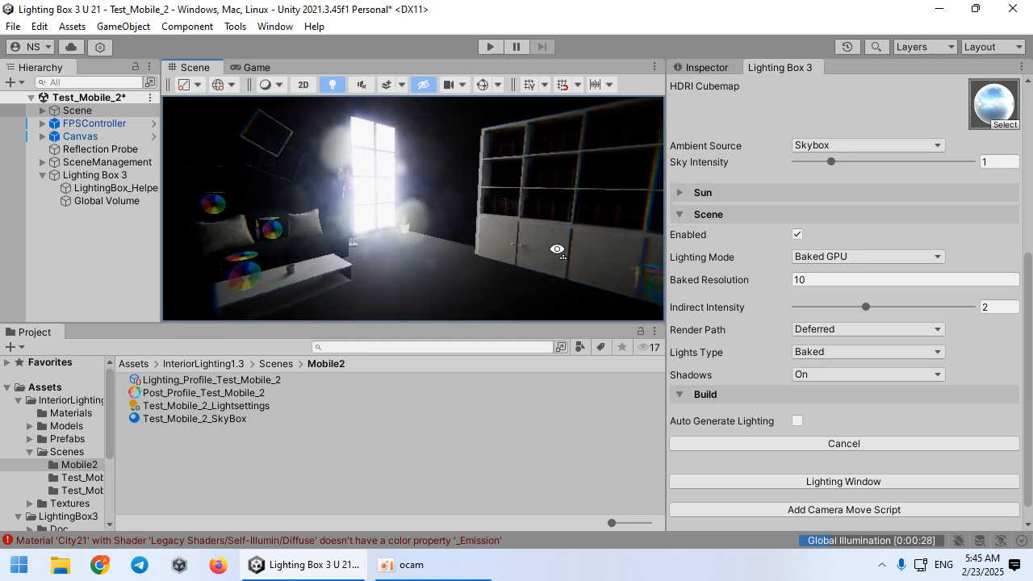
left_click(463, 557)
Step: Select the Reflection Probe and check its settings and its reflection of the room
left_click(176, 148)
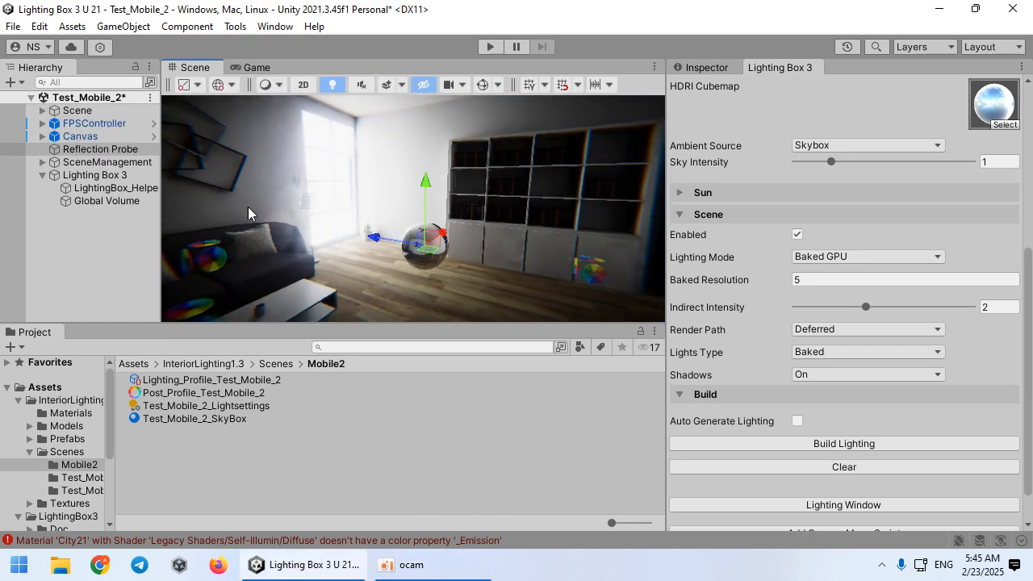
left_click(699, 70)
right_click_drag(526, 257, 449, 242)
Step: Set the Bloom effect's dirt intensity to 0 and compare the view with Bloom off and on
left_click(807, 66)
scroll(852, 188, "up", 5)
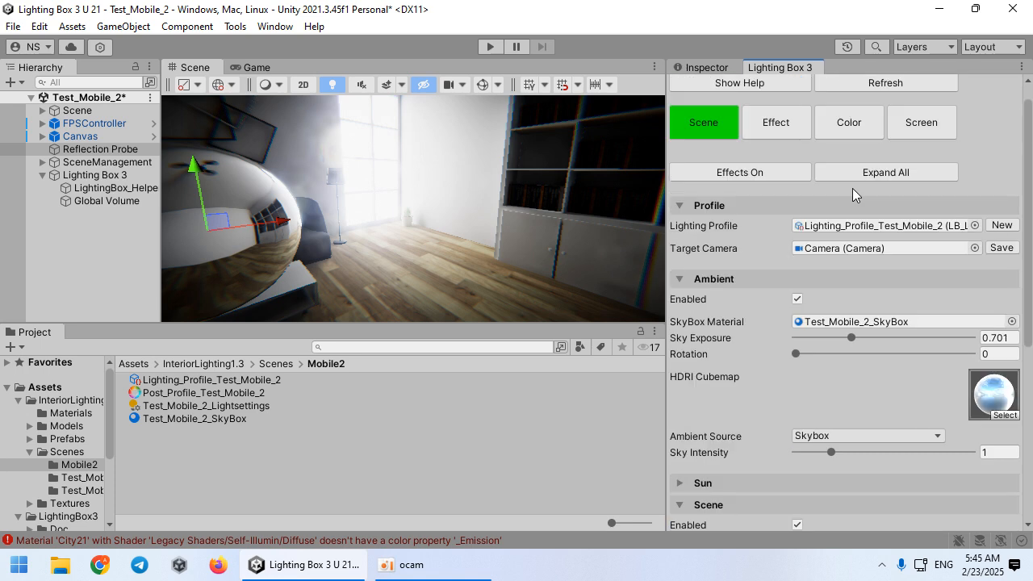
left_click(782, 126)
left_click(745, 316)
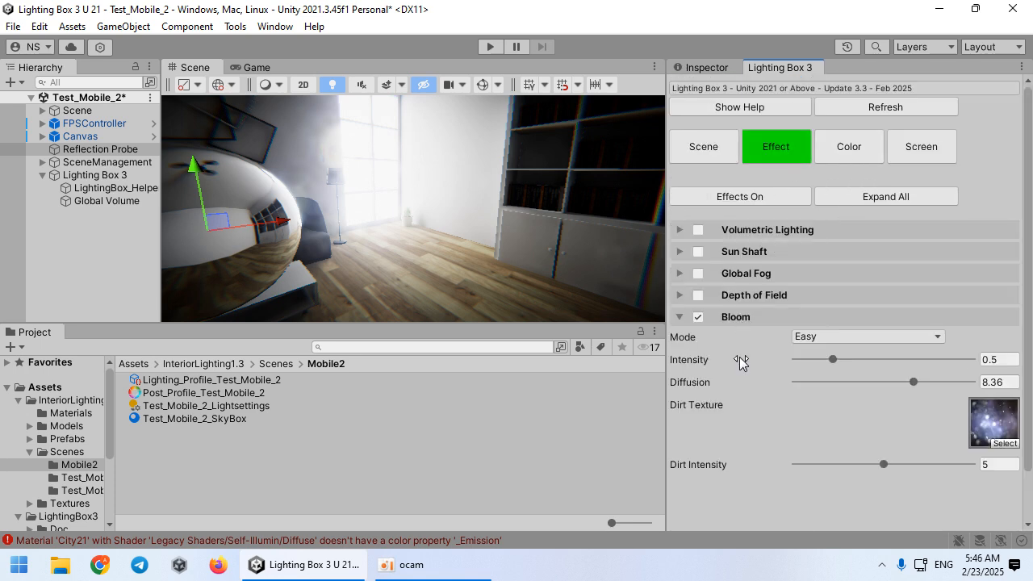
left_click_drag(839, 465, 772, 466)
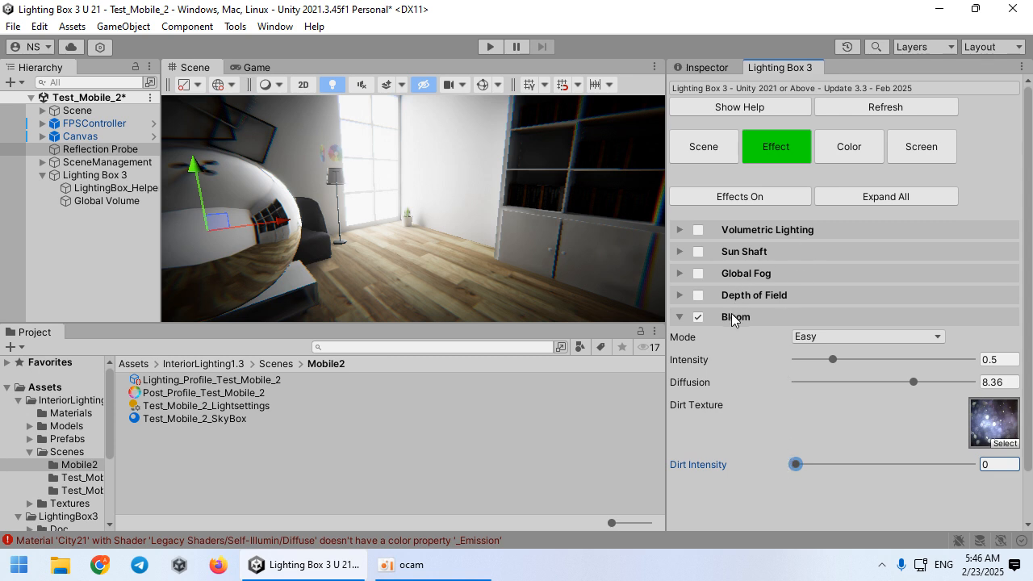
left_click(699, 318)
left_click(699, 318)
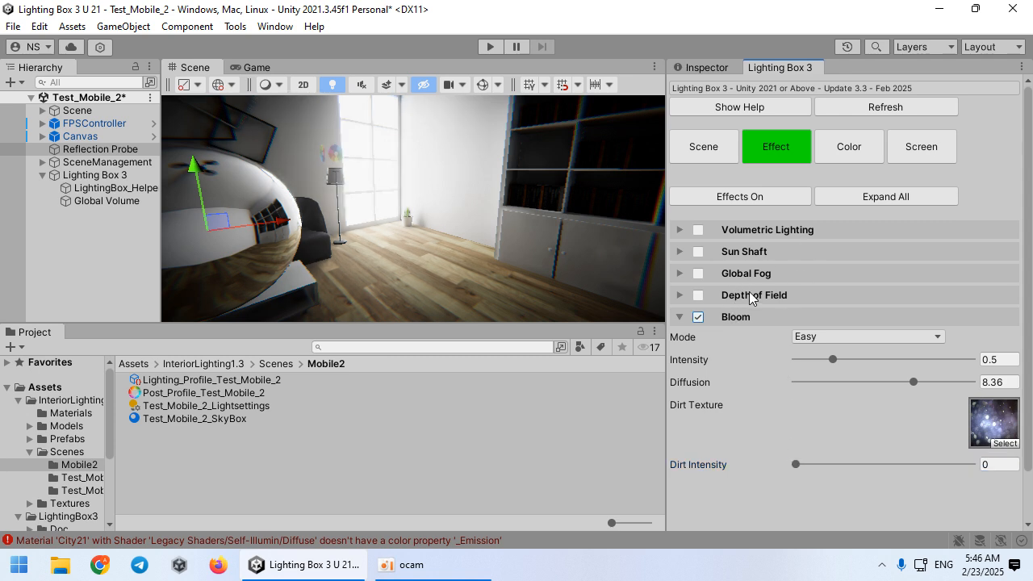
Step: Enable Stochastic SSR with screen fade 0 and ray distance 100, and compare the room with effects off and on
left_click(844, 152)
left_click(912, 158)
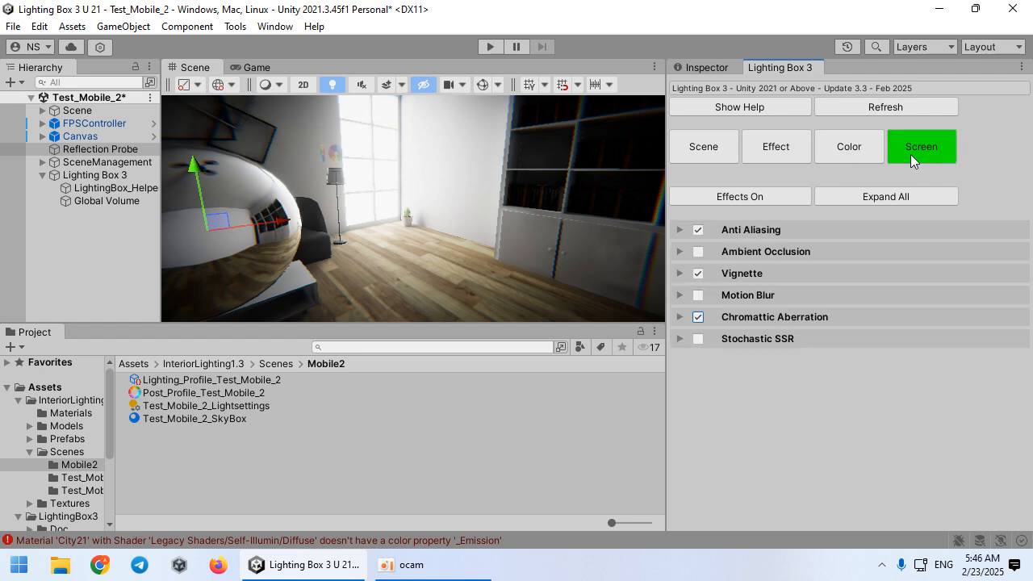
left_click(699, 339)
right_click_drag(491, 223, 493, 196)
left_click(756, 339)
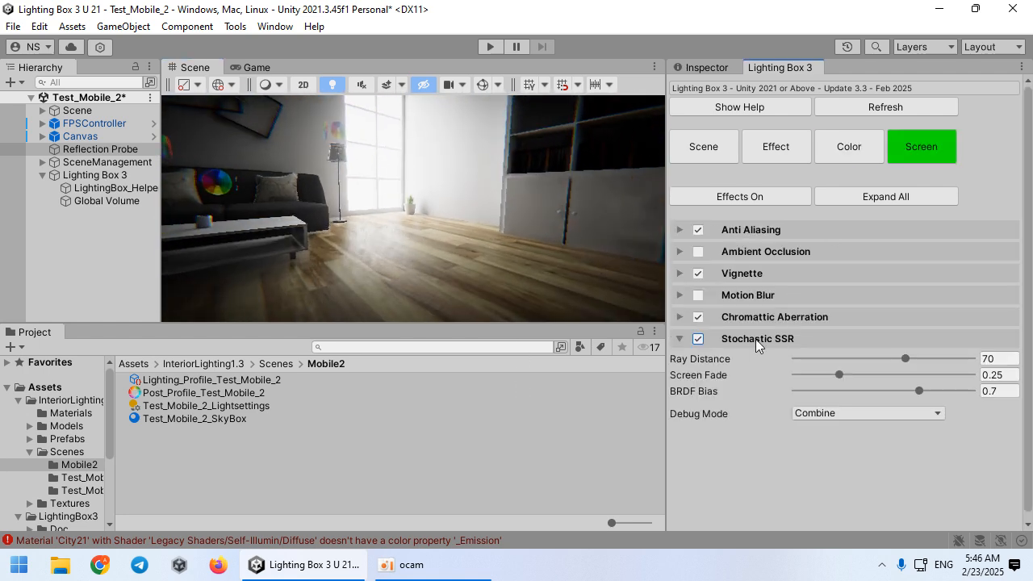
left_click_drag(814, 374, 760, 365)
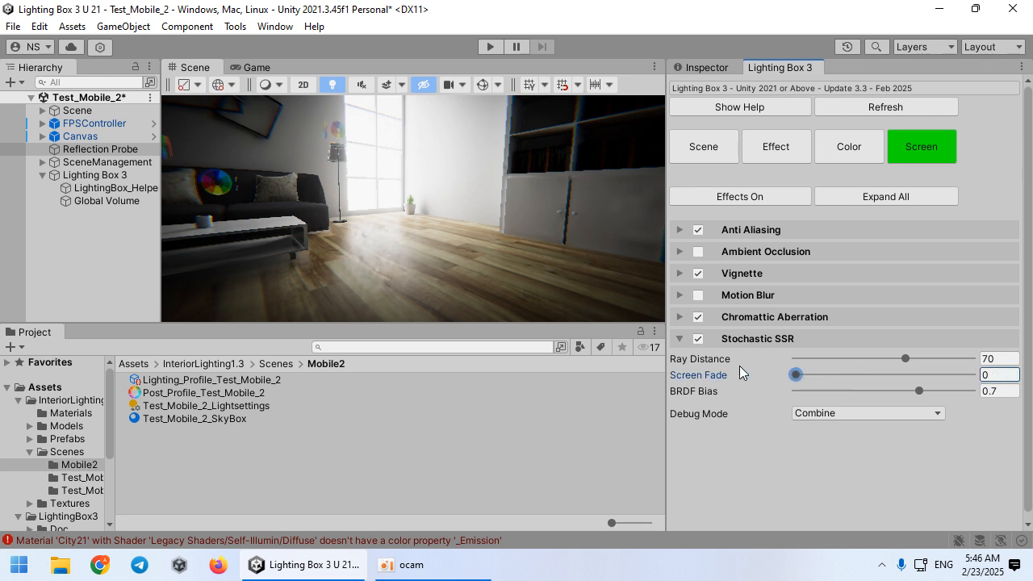
left_click_drag(914, 359, 980, 360)
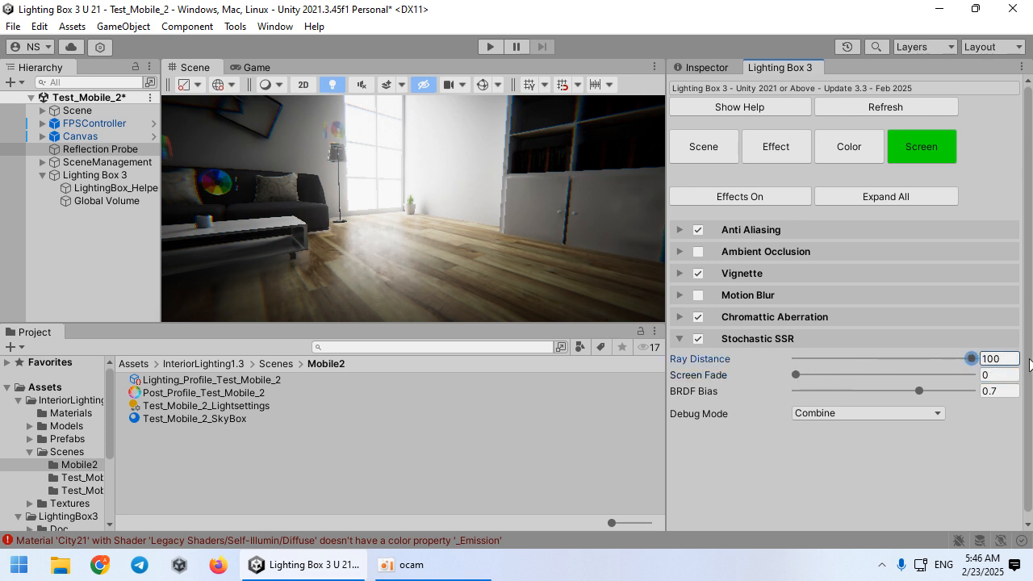
left_click(781, 198)
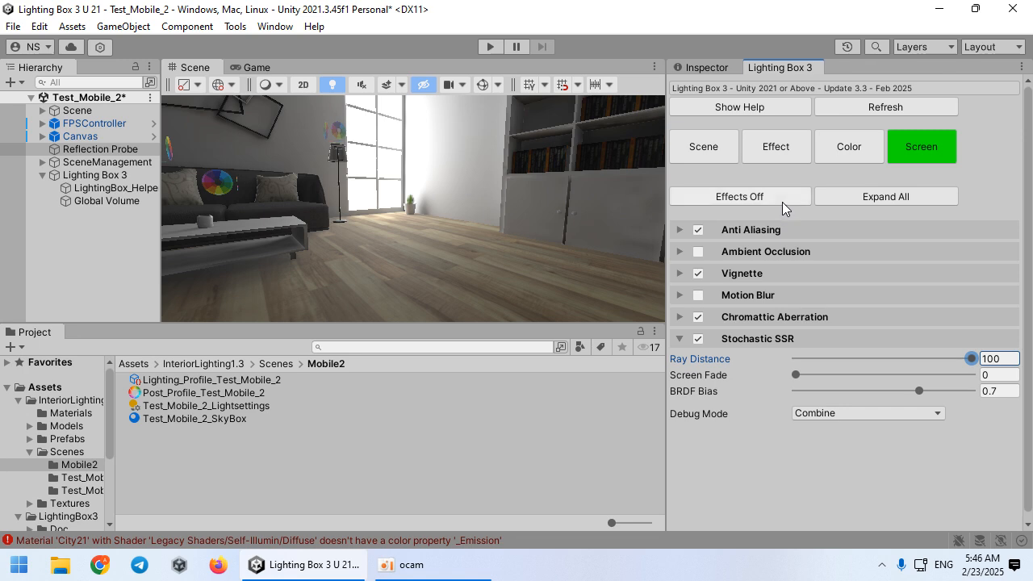
left_click(782, 202)
Step: Raise the color grading contrast to about 37.4 and gamma to about 0.77, and preview the room in Play mode
left_click(831, 155)
right_click_drag(532, 205, 545, 176)
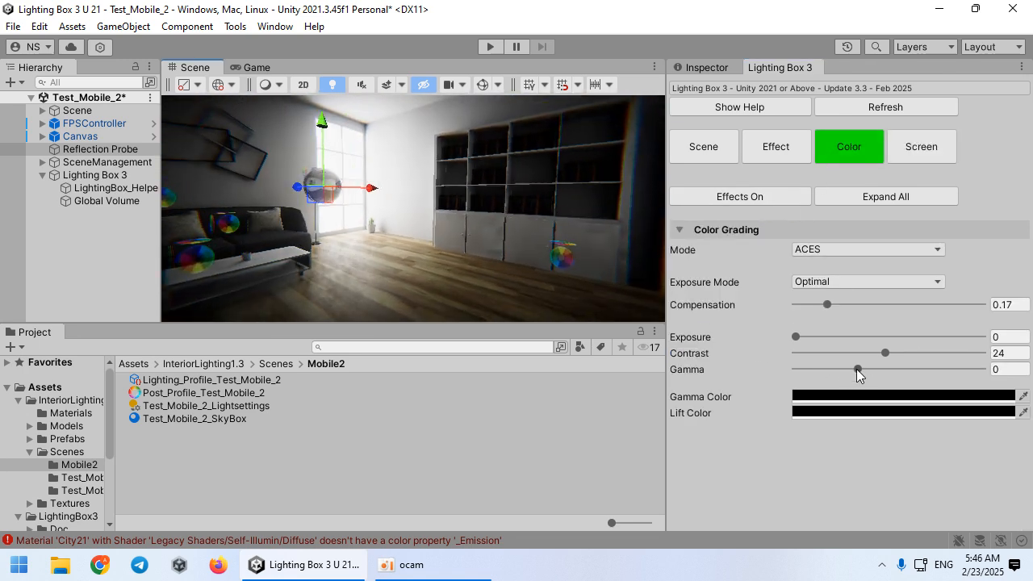
left_click_drag(857, 369, 928, 370)
right_click_drag(562, 256, 517, 242)
mouse_move(928, 369)
left_mouse_down()
mouse_move(862, 369)
mouse_move(920, 368)
mouse_move(888, 353)
mouse_move(935, 354)
mouse_move(919, 354)
left_mouse_up()
right_click_drag(565, 295, 627, 275)
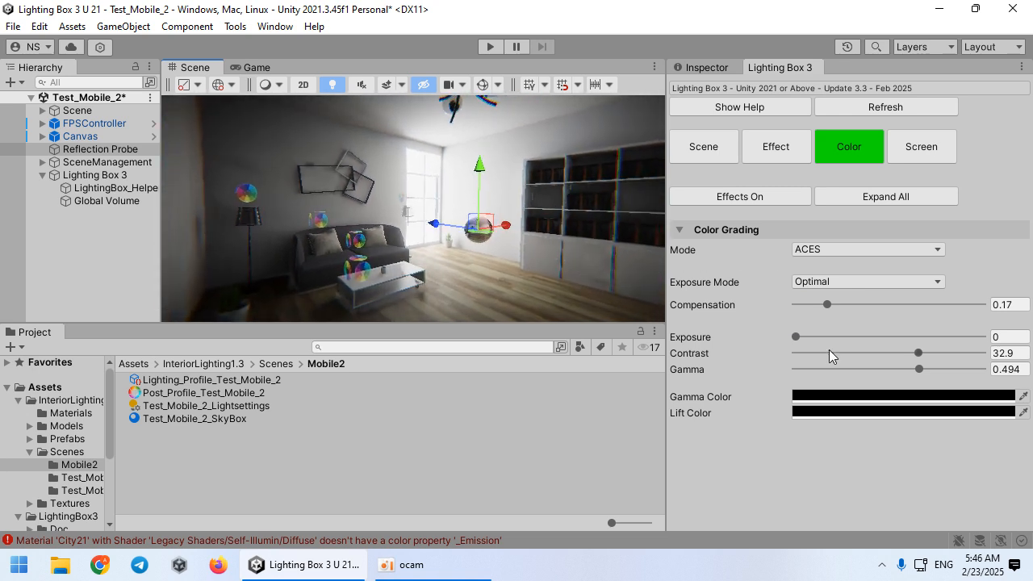
left_click_drag(919, 369, 954, 384)
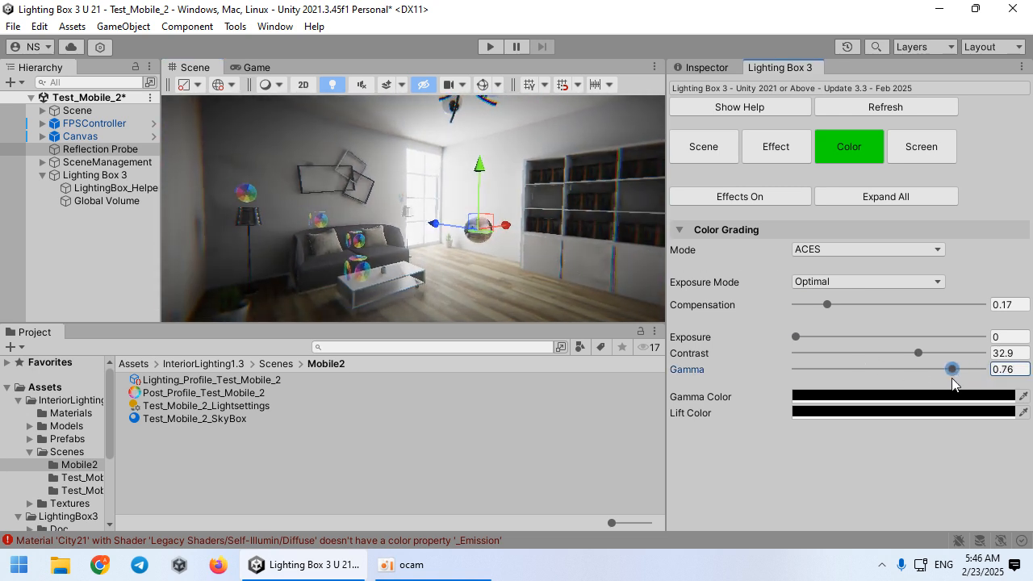
left_click_drag(919, 353, 950, 354)
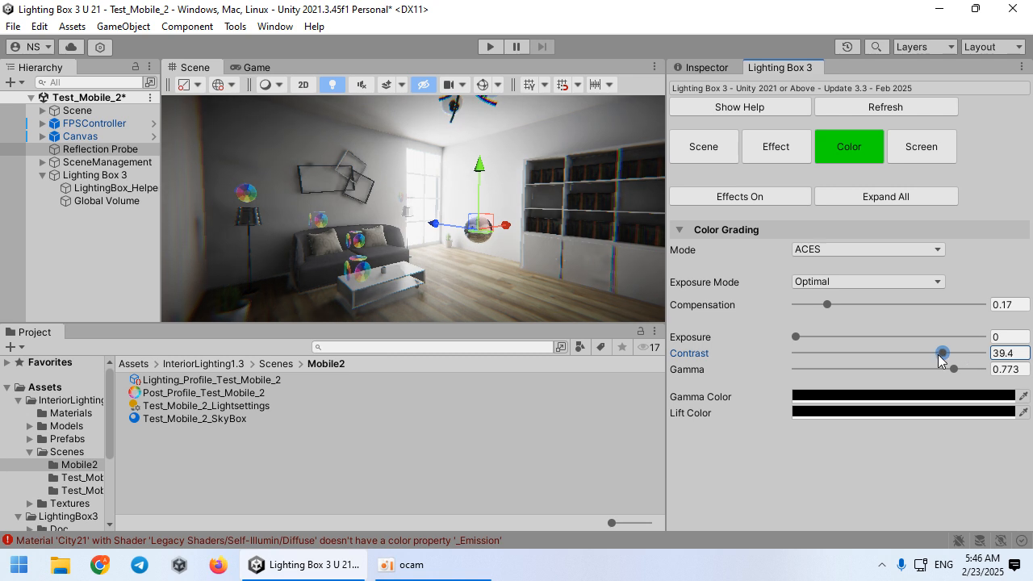
left_click(490, 46)
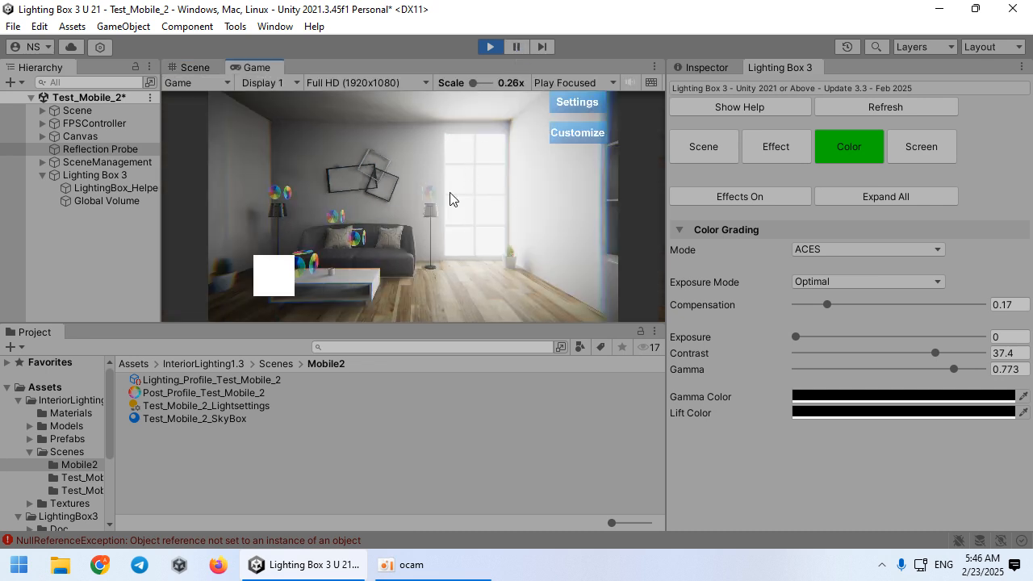
left_click(490, 47)
Step: Unpack the FPSController prefab in the scene
left_click(43, 122)
right_click(63, 124)
mouse_move(194, 238)
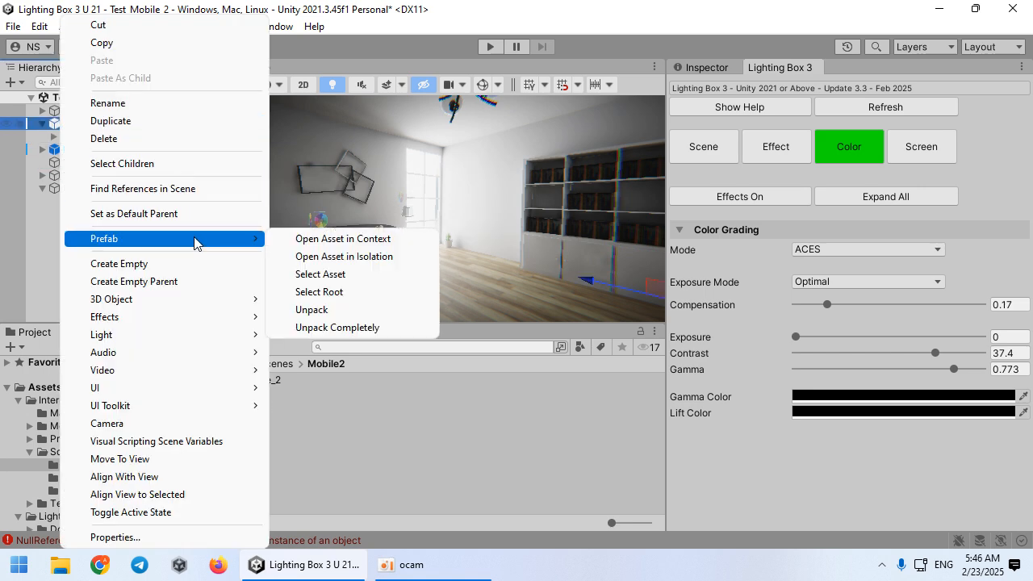
left_click(331, 315)
Step: Move the Camera out of FPSController's Head to the scene root and delete the FPSController
left_click(54, 136)
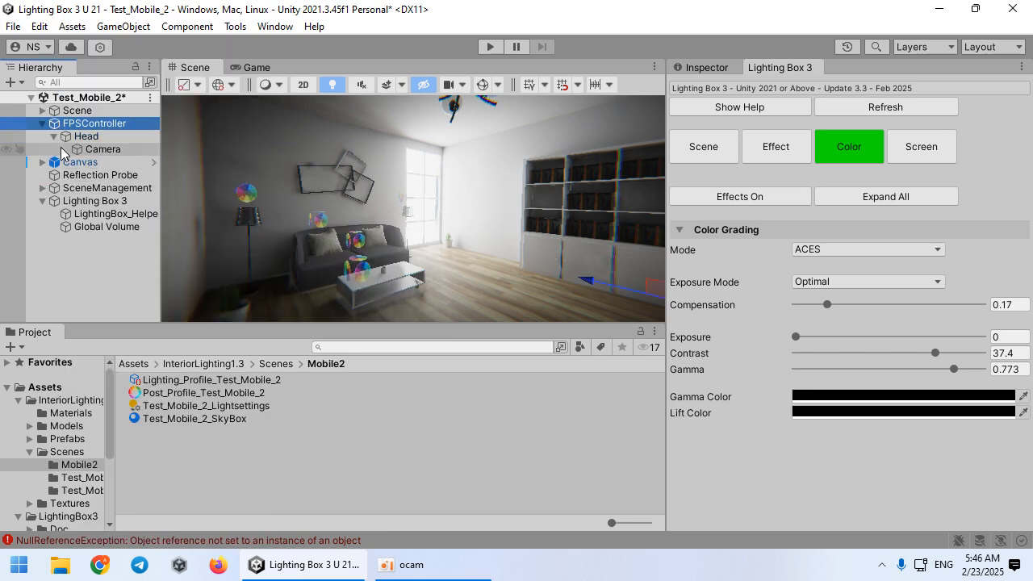
left_click_drag(85, 149, 88, 235)
left_click(85, 124)
key("Delete")
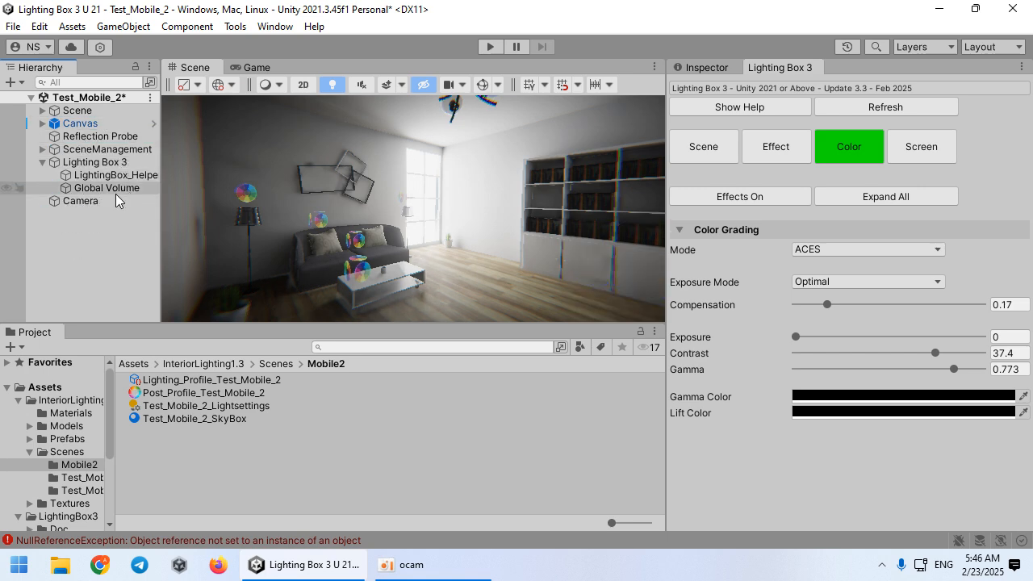
Step: Add the camera move script to the Camera
left_click(111, 208)
left_click(694, 160)
scroll(726, 292, "down", 8)
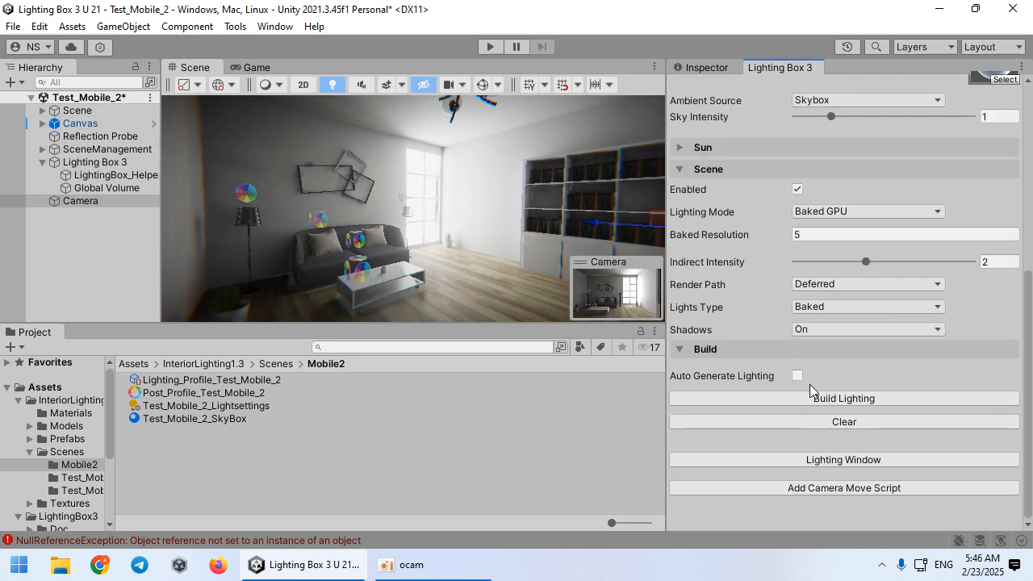
Step: Widen the view, run the scene in Play mode and delete the Canvas to clear the overlay
left_click_drag(662, 304, 746, 304)
left_click(487, 48)
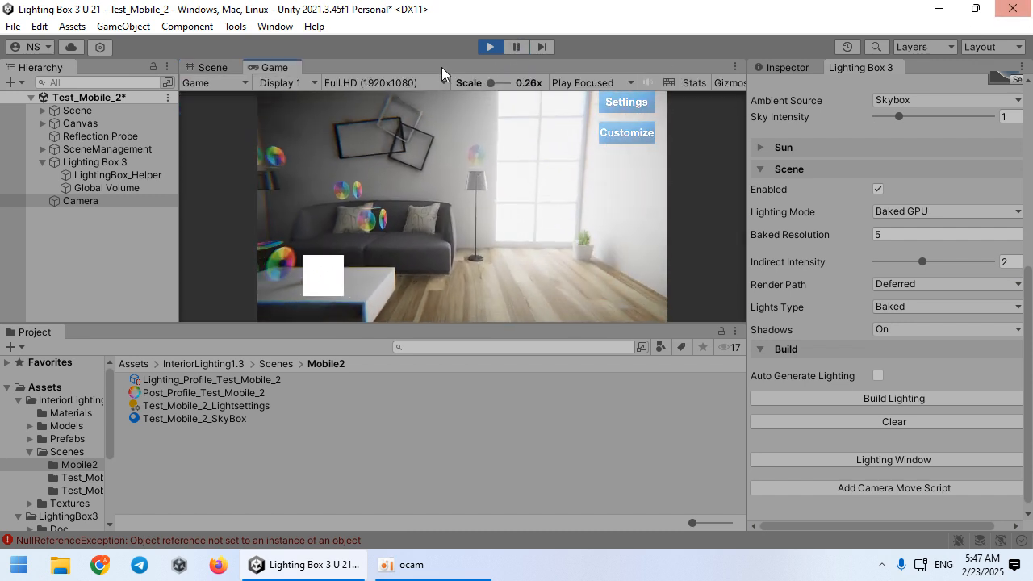
left_click(155, 123)
key("Delete")
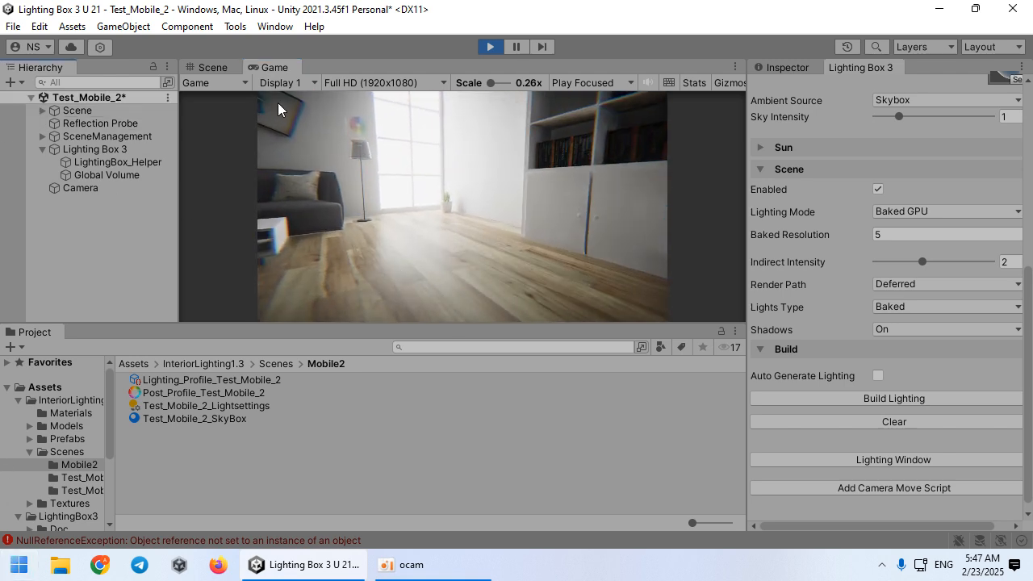
Step: Change the shader of House2's Phong 2 floor material to LightingBox/PBR/Auto PBR Metallic
left_click(214, 67)
left_click(494, 271)
mouse_move(494, 273)
right_mouse_down()
mouse_move(533, 342)
mouse_move(445, 276)
mouse_move(481, 260)
right_mouse_up()
left_click(788, 70)
scroll(867, 352, "down", 2)
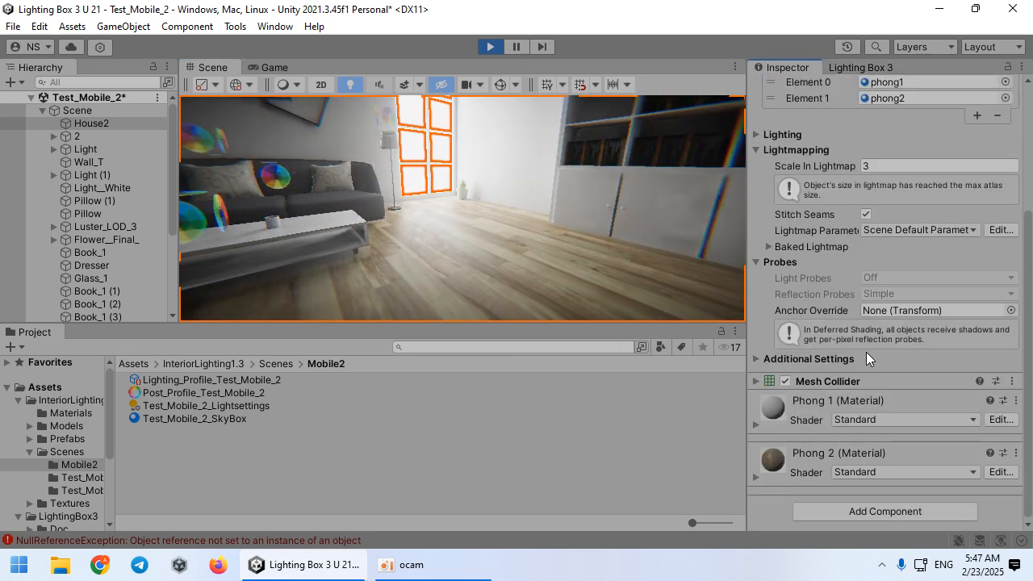
left_click(812, 460)
scroll(814, 448, "down", 5)
left_click(874, 297)
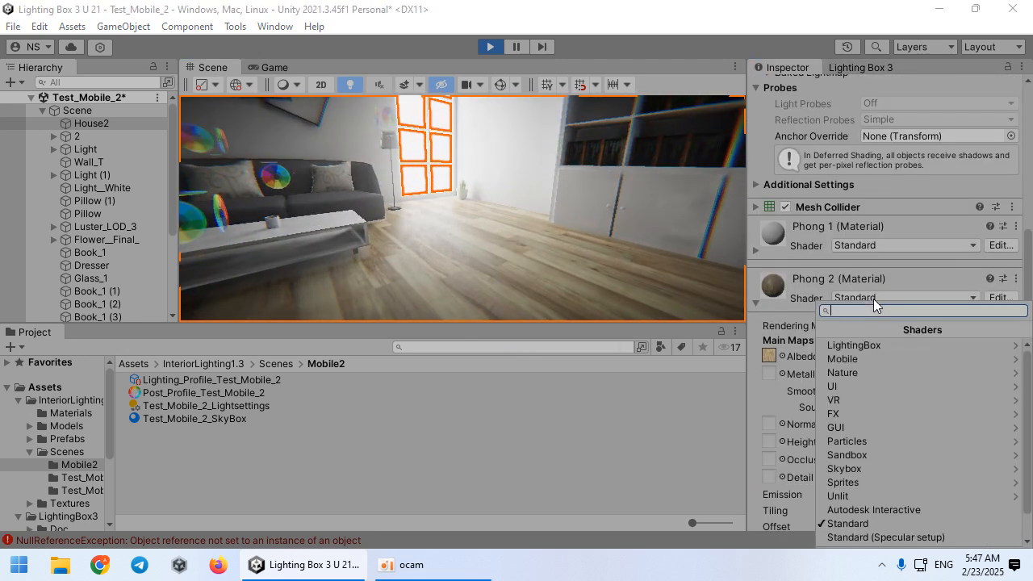
left_click(864, 344)
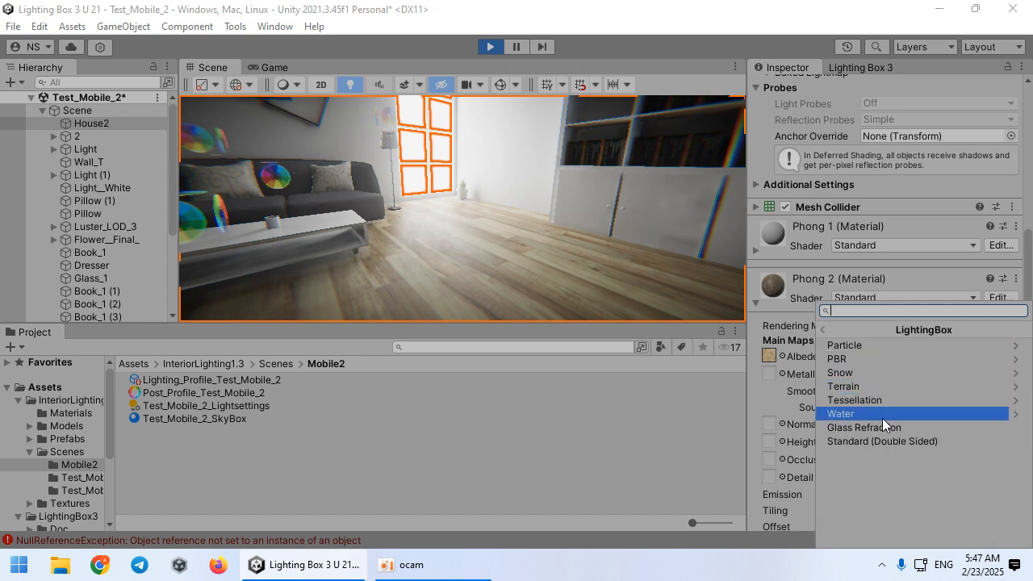
left_click(871, 362)
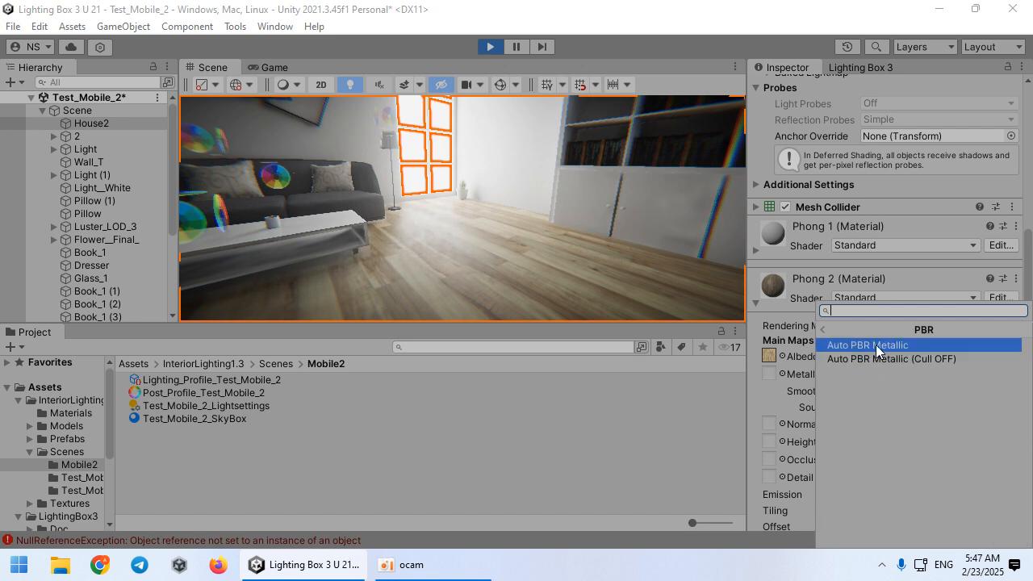
left_click(871, 344)
Step: Set the floor material's smoothness to about 2.63, checking the reflections in the Game view
scroll(842, 441, "down", 3)
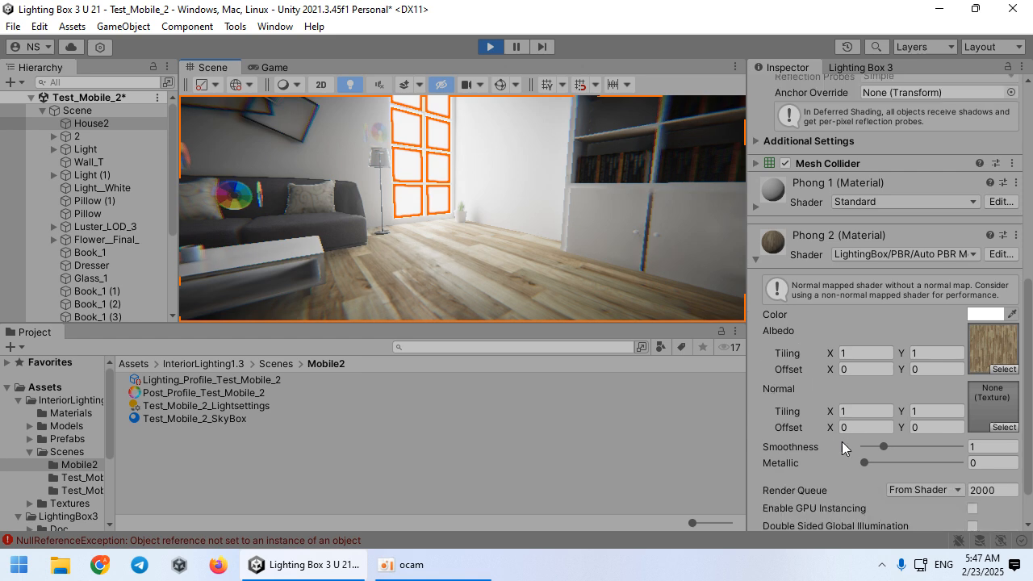
left_click_drag(889, 403, 928, 408)
left_click(284, 66)
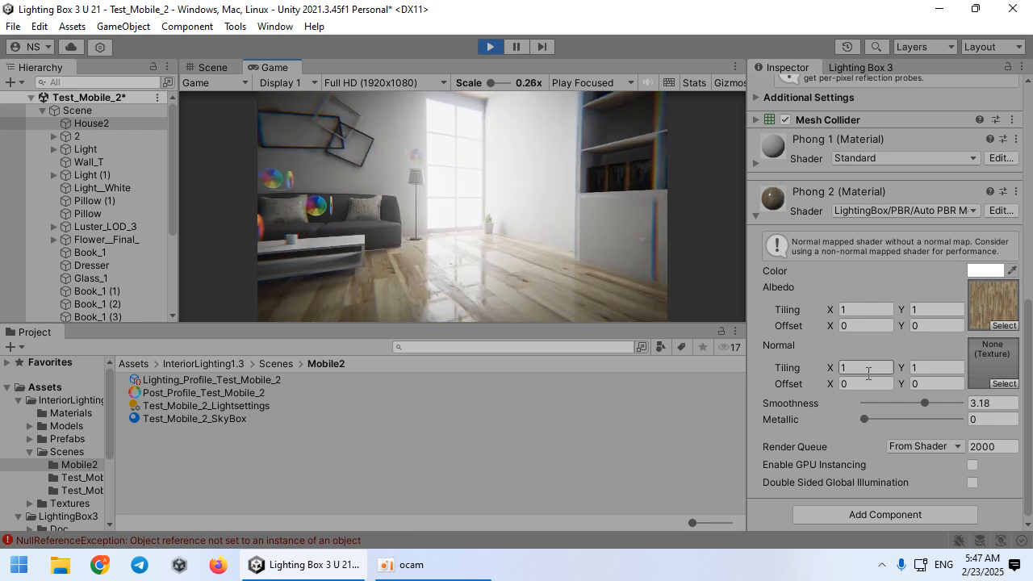
mouse_move(921, 408)
left_mouse_down()
mouse_move(884, 408)
mouse_move(912, 408)
left_mouse_up()
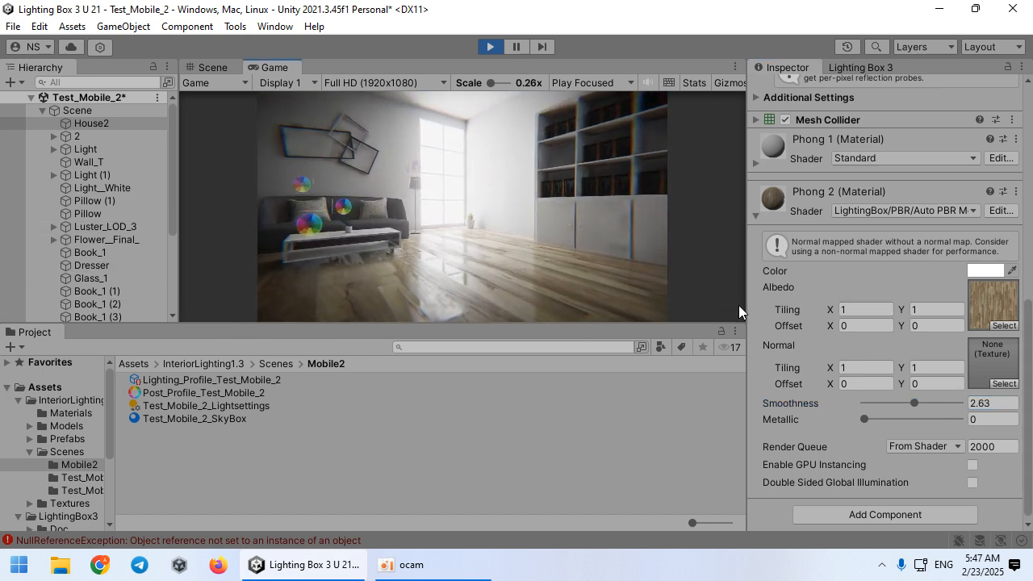
Step: Set the floor material's metallic value to about 0.068, checking the floor from another viewpoint in the room
left_click_drag(866, 420, 894, 419)
left_click(619, 249)
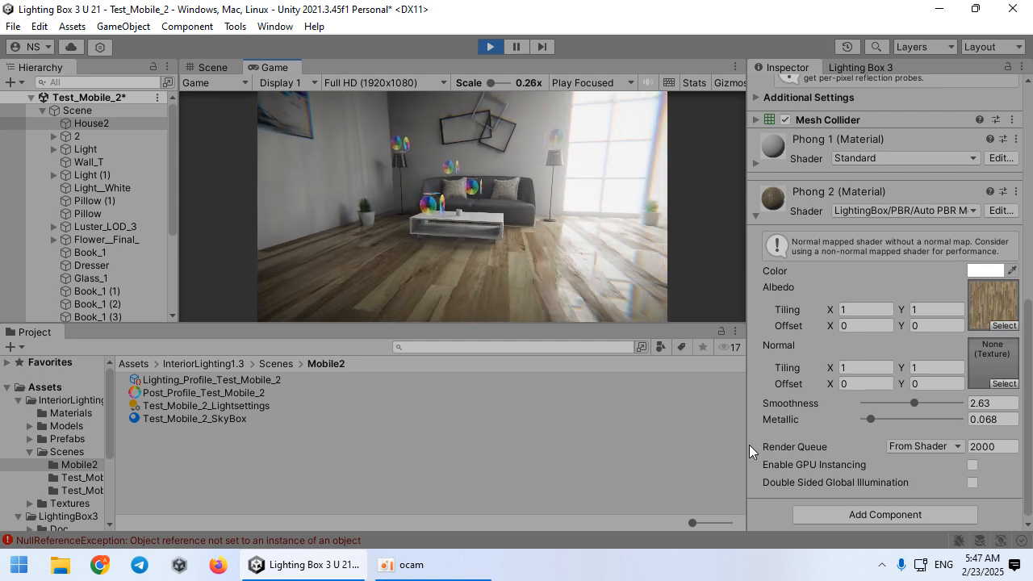
key("w")
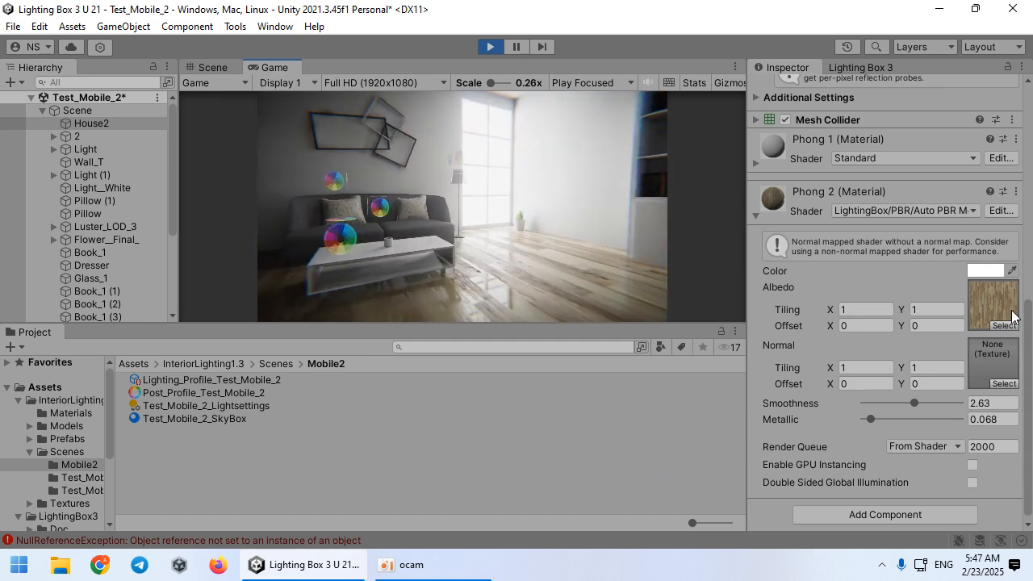
Step: Set the floor material's albedo tiling to 2 in X and 2 in Y, and check the planks in the Game view
left_click(1012, 316)
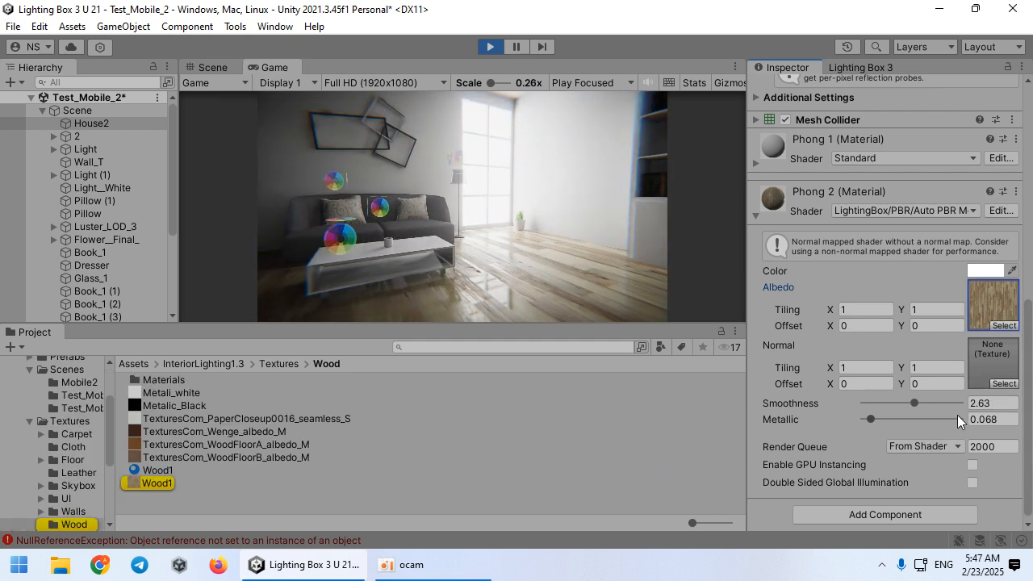
type("10")
key("Tab")
type("102")
key("Tab")
type("2")
type("3")
key("Tab")
type("32")
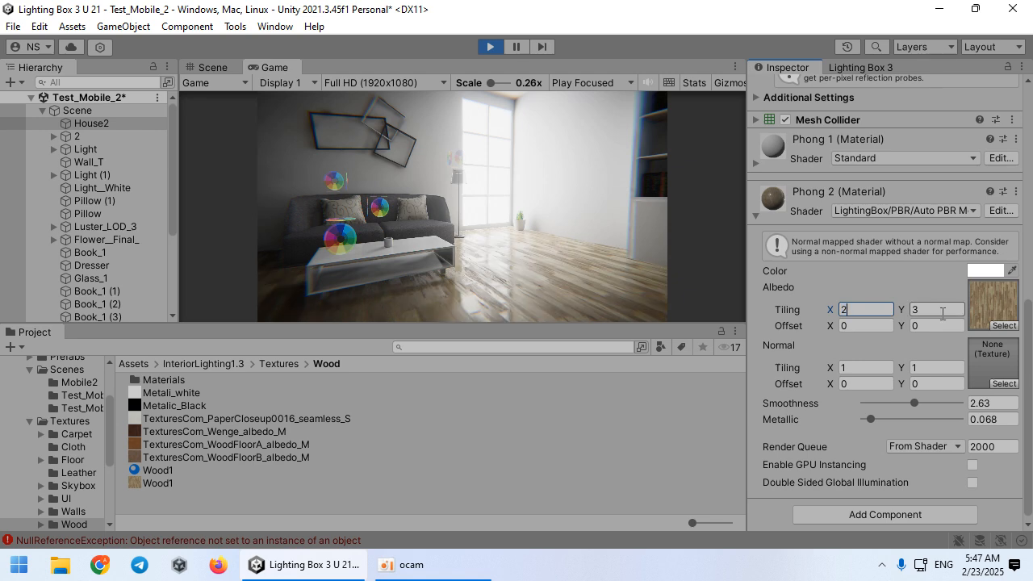
type("2")
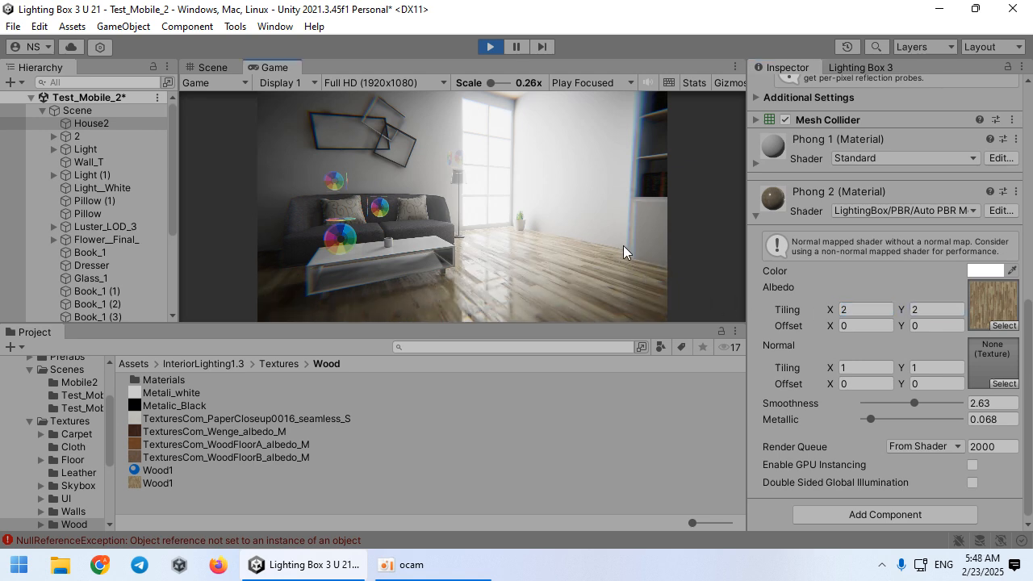
type("s")
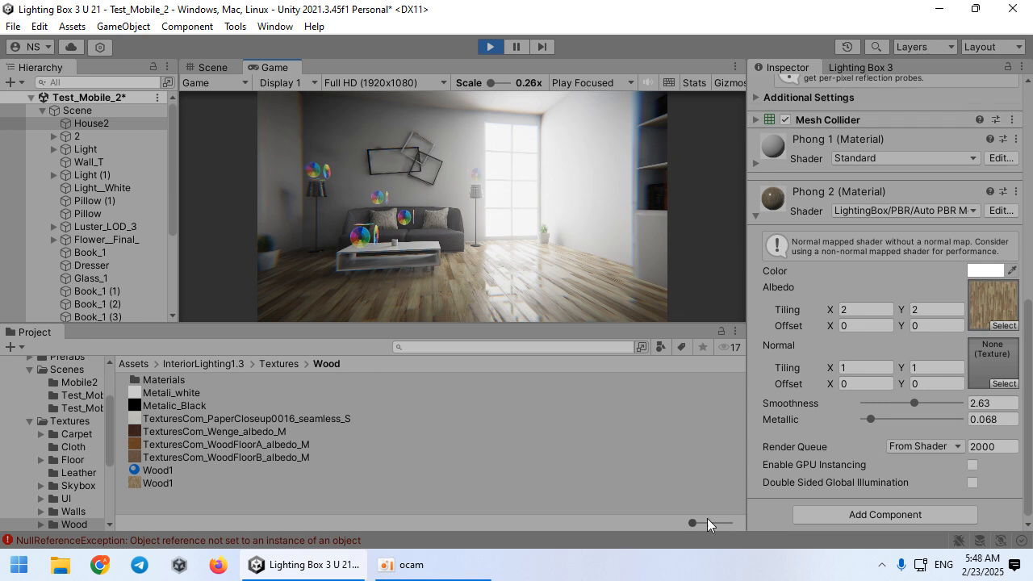
Step: Enlarge the Wood folder's thumbnails and assign the TexturesCom_WoodFloorA_albedo_M texture as the floor material's albedo
left_click_drag(707, 523, 731, 523)
scroll(468, 466, "down", 1)
scroll(459, 476, "up", 1)
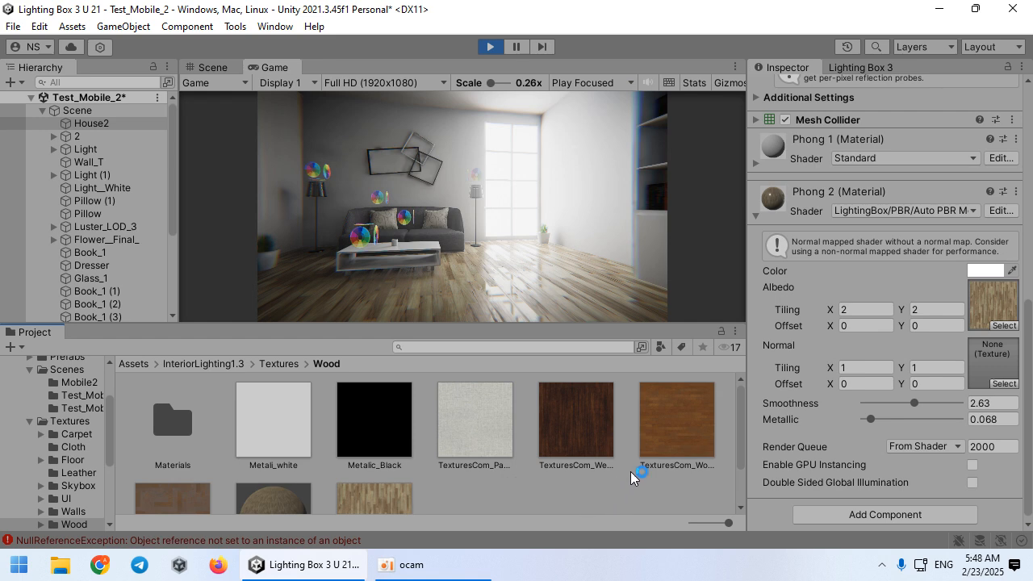
left_click_drag(576, 420, 980, 309)
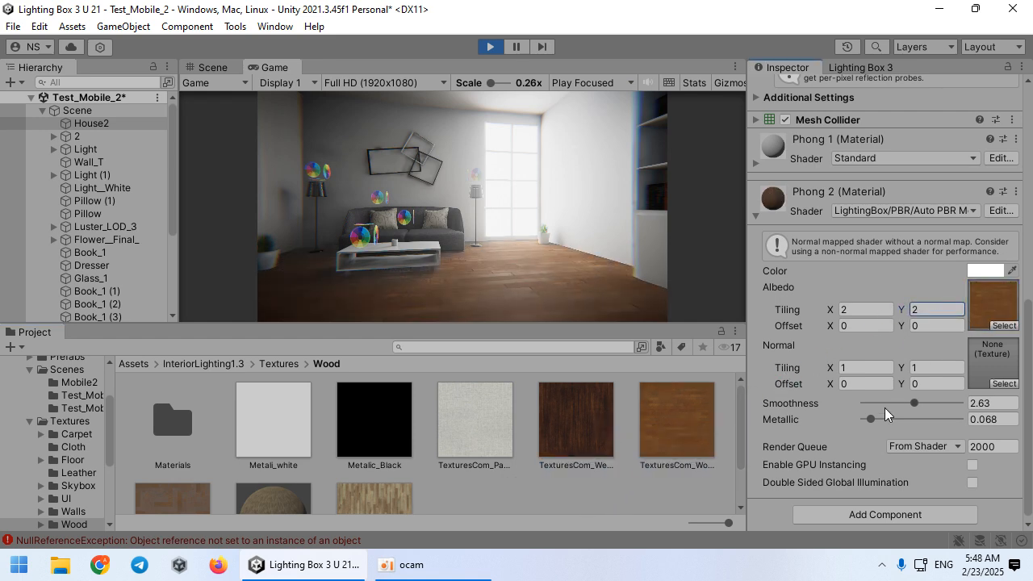
Step: Raise the floor material's smoothness to 5 and walk through the room to check the reflections
left_click_drag(927, 406, 966, 406)
left_click(617, 269)
key("w")
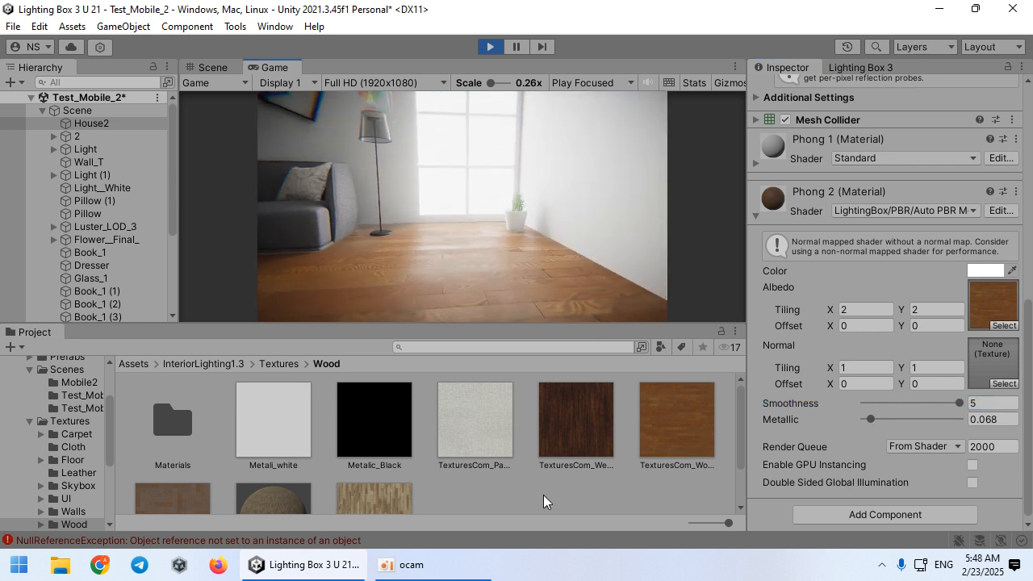
key("s")
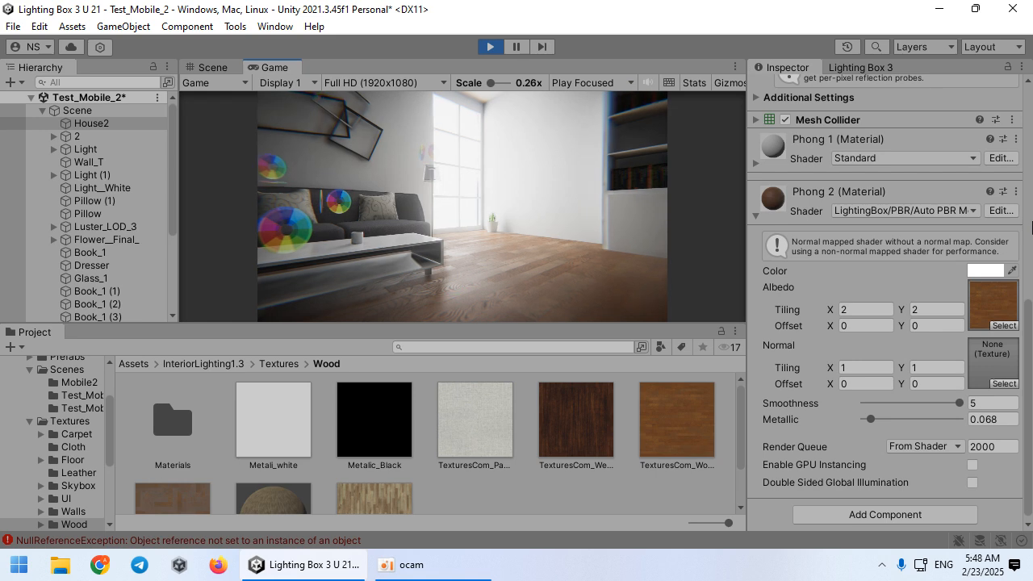
key("w")
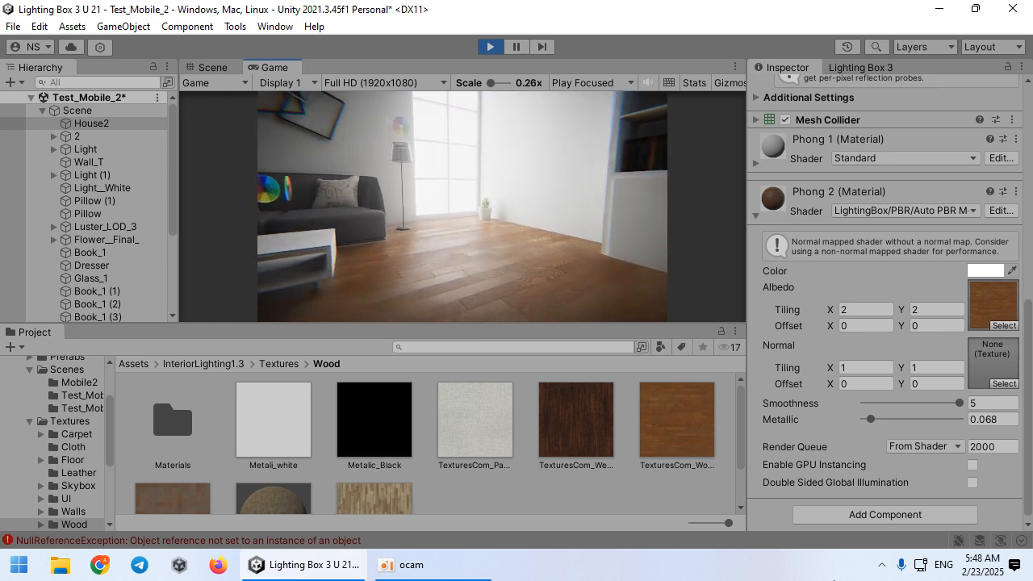
key("s")
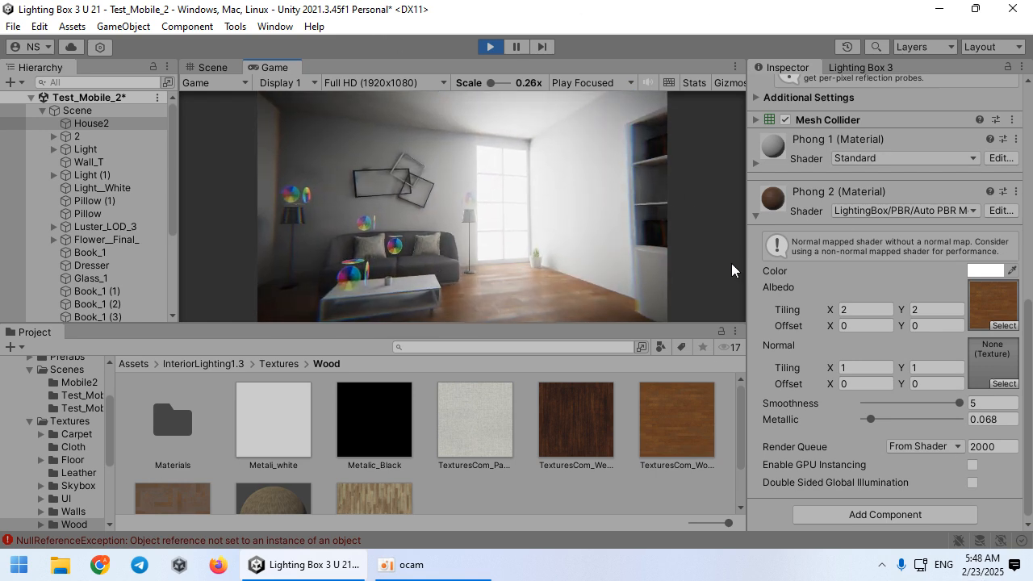
Step: Review the Lighting Box 3 settings, stop Play mode and delete the Light__White object in front of the window
scroll(807, 202, "up", 3)
left_click(844, 71)
scroll(810, 235, "up", 4)
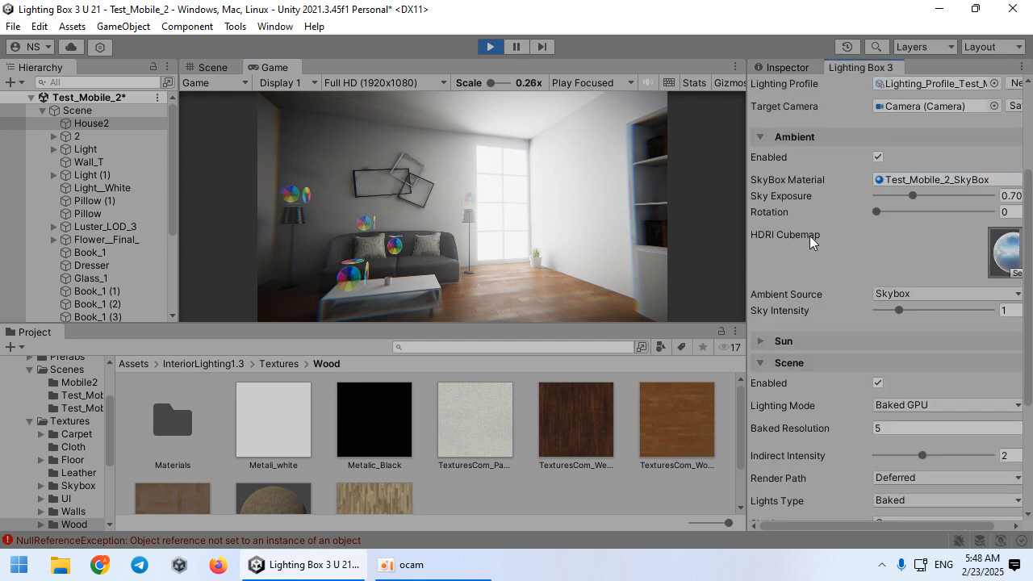
scroll(755, 250, "down", 3)
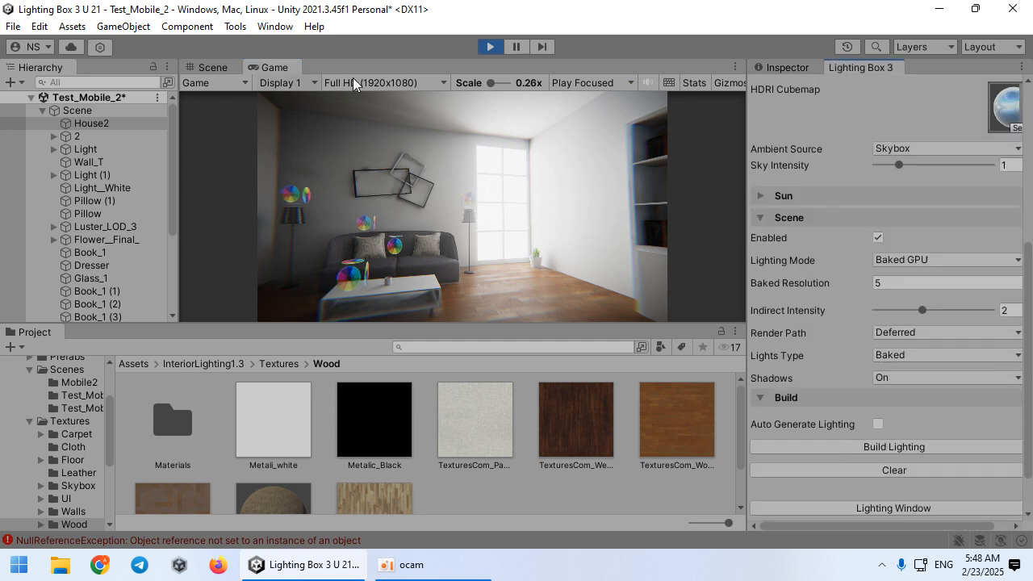
left_click(488, 49)
left_click(412, 174)
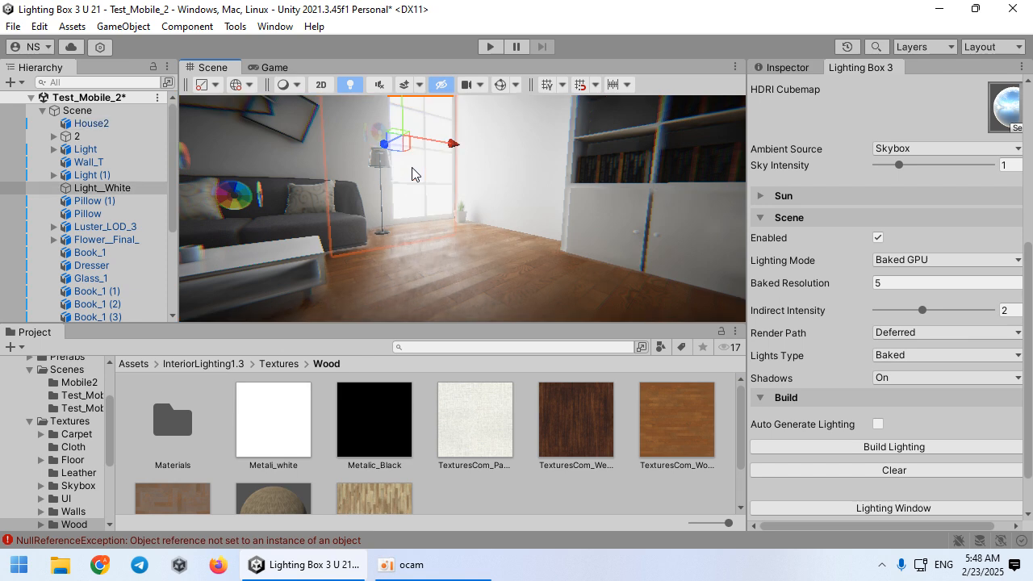
key("Delete")
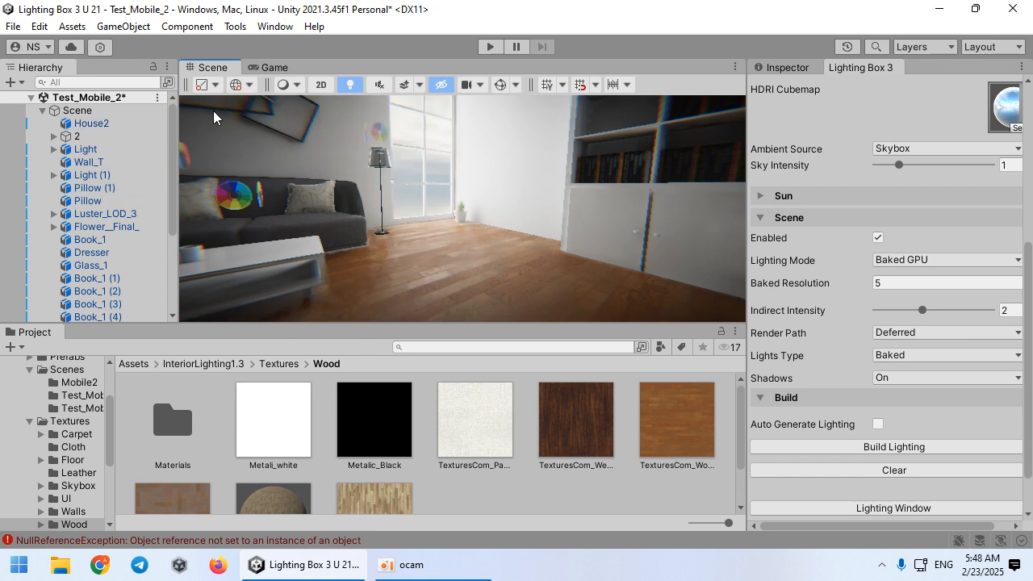
Step: Add a directional light and rotate it so that sunlight falls through the window onto the floor
left_click(124, 27)
mouse_move(201, 134)
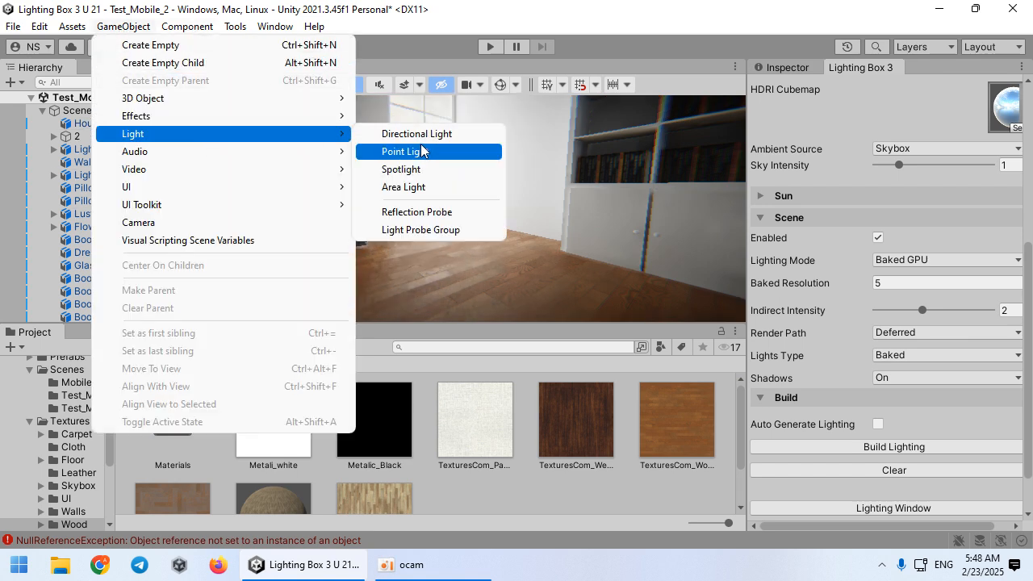
left_click(428, 134)
scroll(488, 194, "down", 5)
right_click_drag(631, 120, 622, 180)
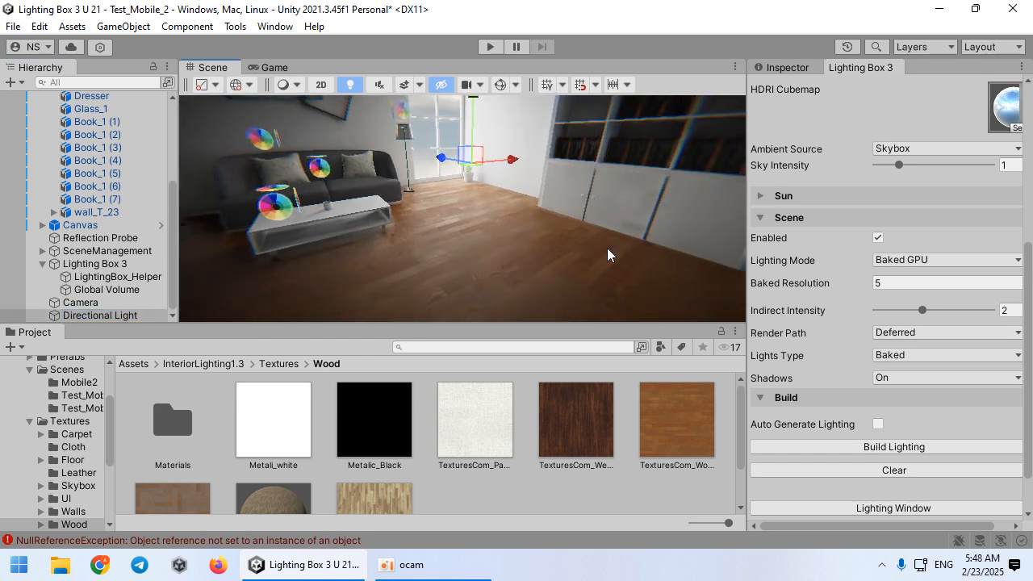
right_click_drag(609, 253, 605, 219)
key("e")
left_click_drag(474, 168, 516, 133)
Step: Set the scene's Lights Type to Baked and build the lighting
scroll(884, 258, "down", 2)
left_click(909, 296)
left_click(910, 368)
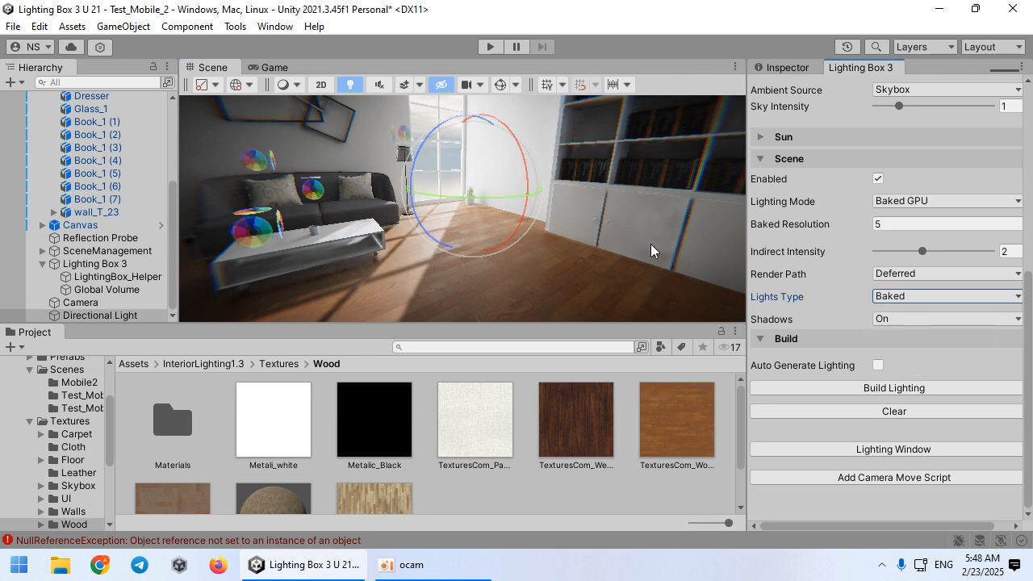
left_click(866, 392)
mouse_move(533, 235)
right_mouse_down()
mouse_move(535, 274)
mouse_move(403, 215)
mouse_move(539, 229)
right_mouse_up()
key("s")
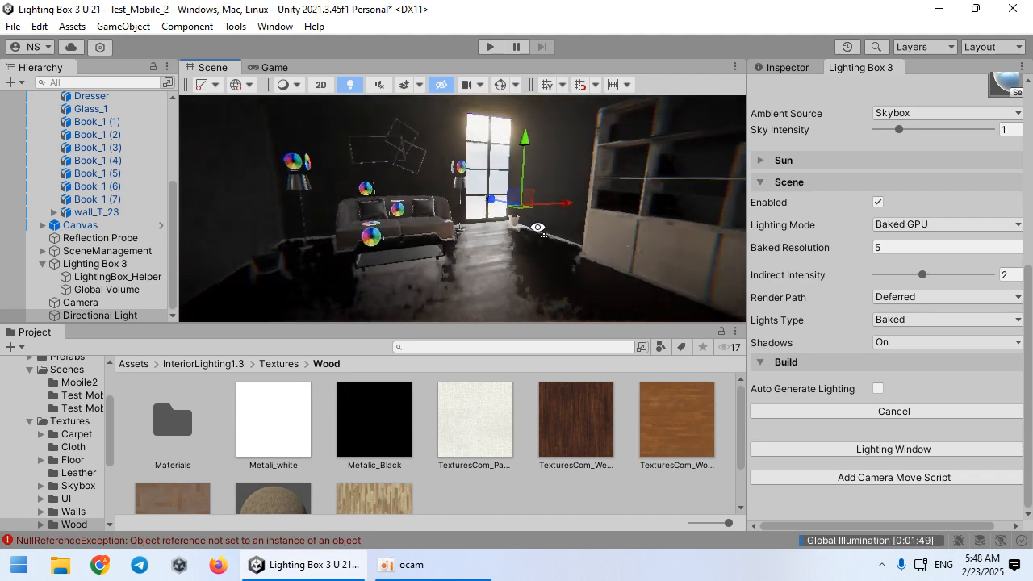
left_click(404, 565)
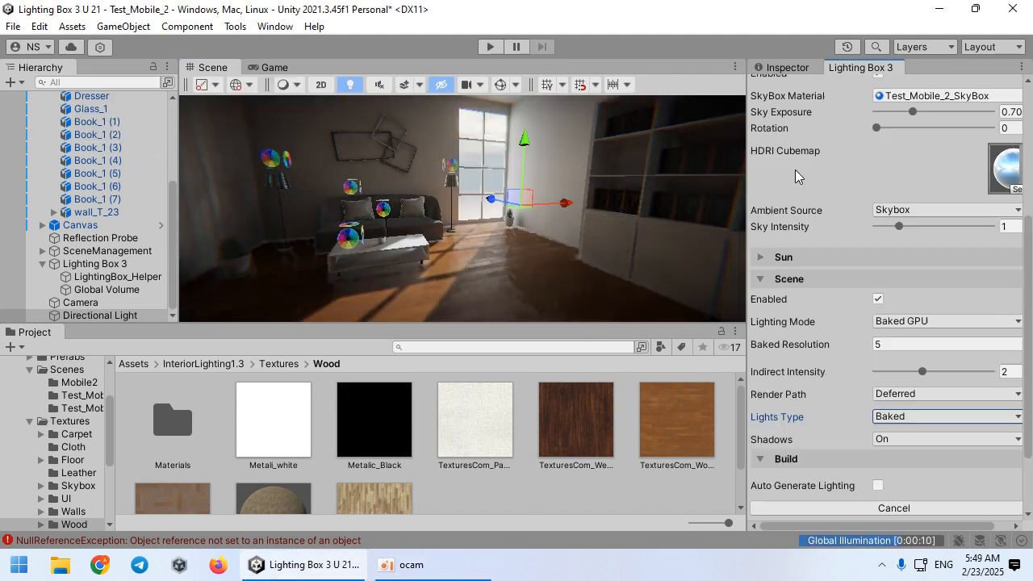
Step: Collapse the Ambient settings and enable the Sun settings with Directional Light as the sun light
scroll(803, 162, "up", 6)
scroll(808, 199, "down", 3)
left_click(812, 201)
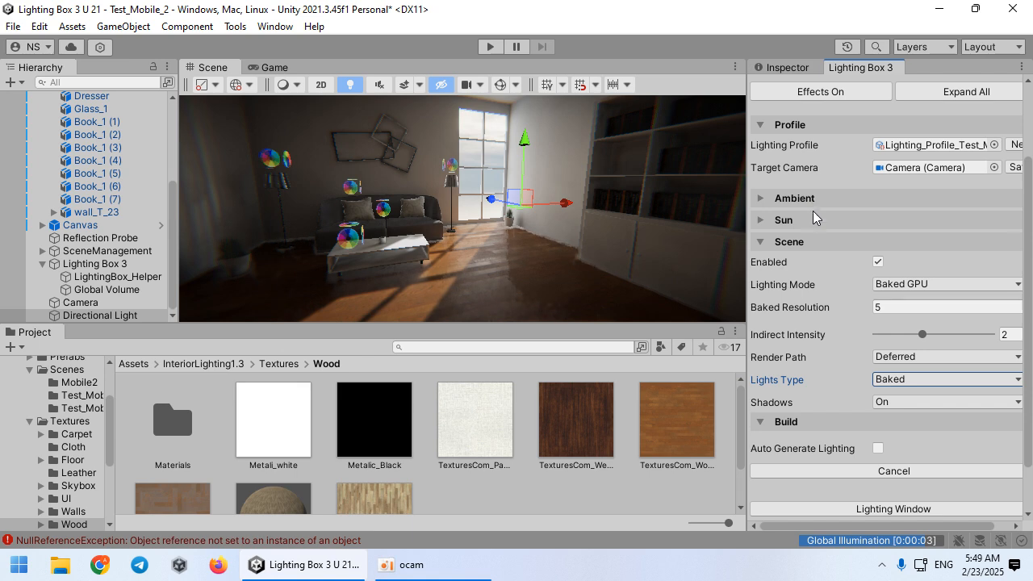
left_click(801, 223)
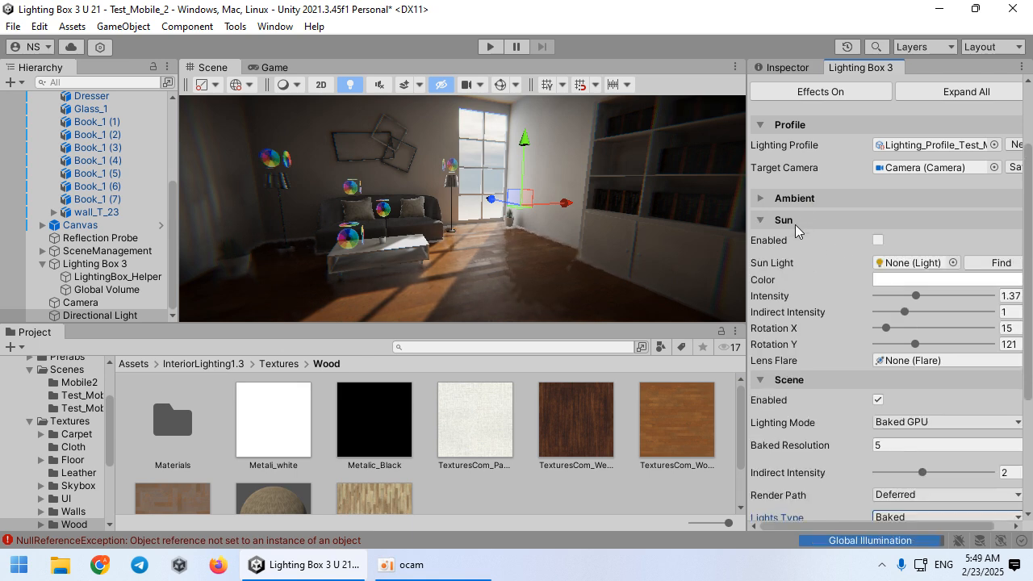
left_click(877, 241)
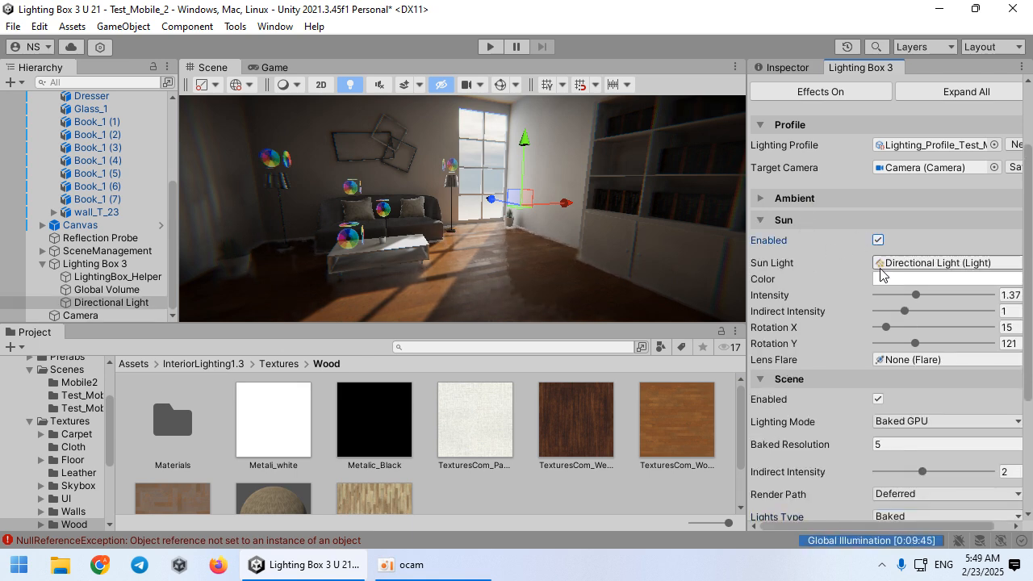
Step: Widen the Lighting Box 3 settings area, and set the sun's indirect intensity to 1.7 and intensity to 2
left_click_drag(747, 279, 693, 279)
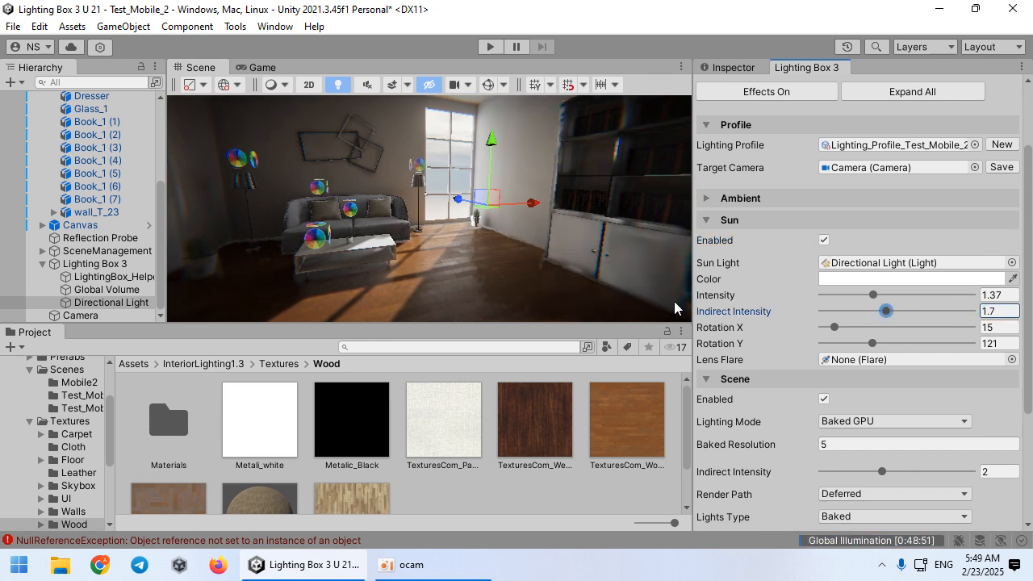
right_click_drag(581, 274, 537, 242)
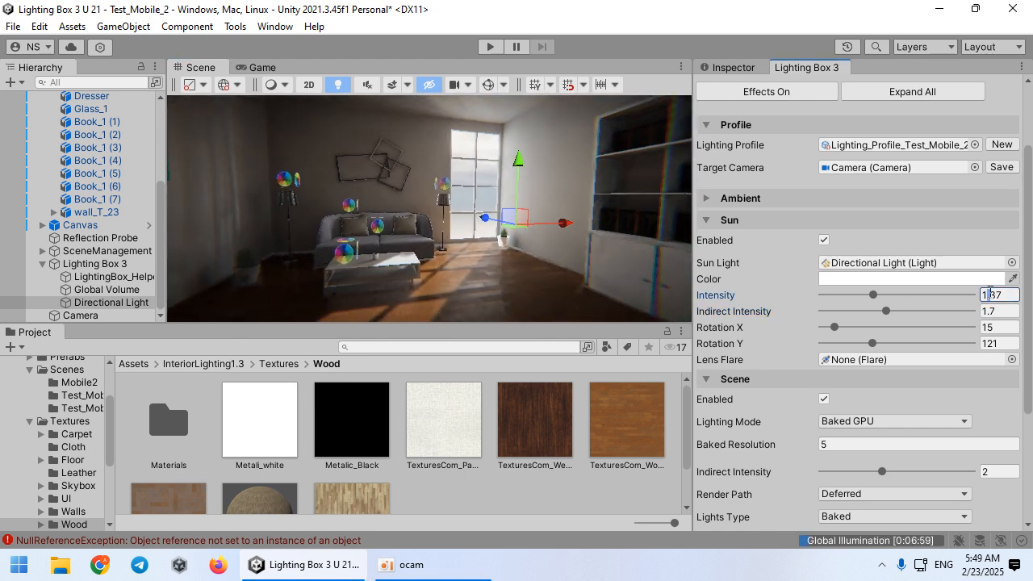
left_click_drag(1008, 296, 934, 298)
type("2")
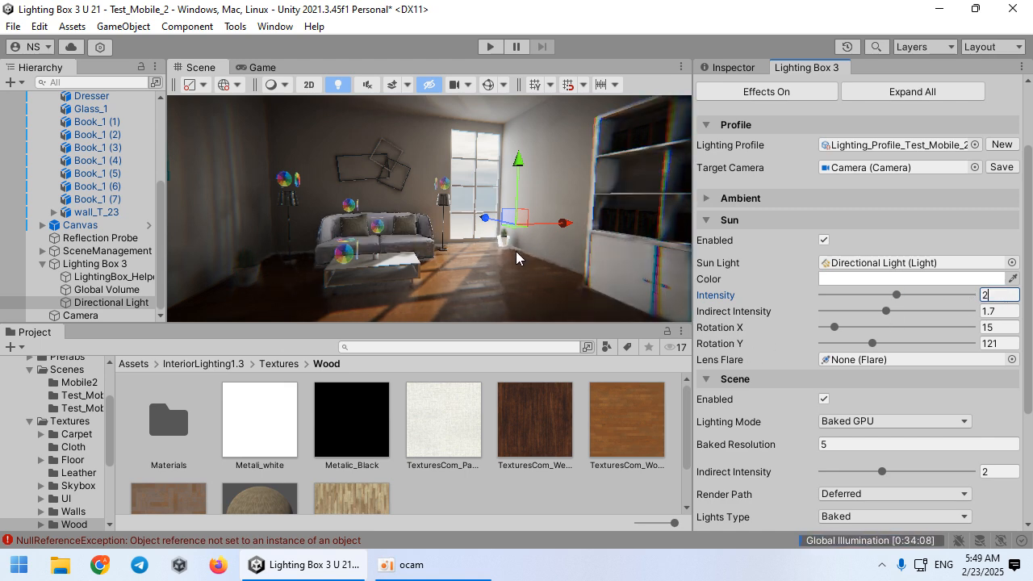
right_click_drag(516, 251, 445, 201)
Step: Try a sky intensity of 2 in the Ambient settings, restore it to 1, and view the room
scroll(741, 256, "up", 2)
left_click(805, 242)
scroll(812, 270, "down", 3)
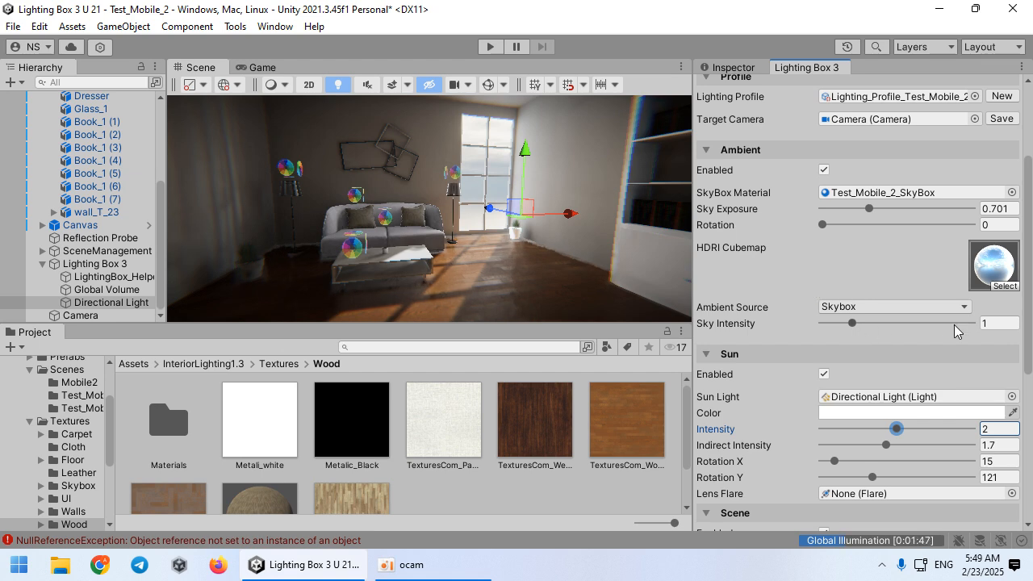
type("2")
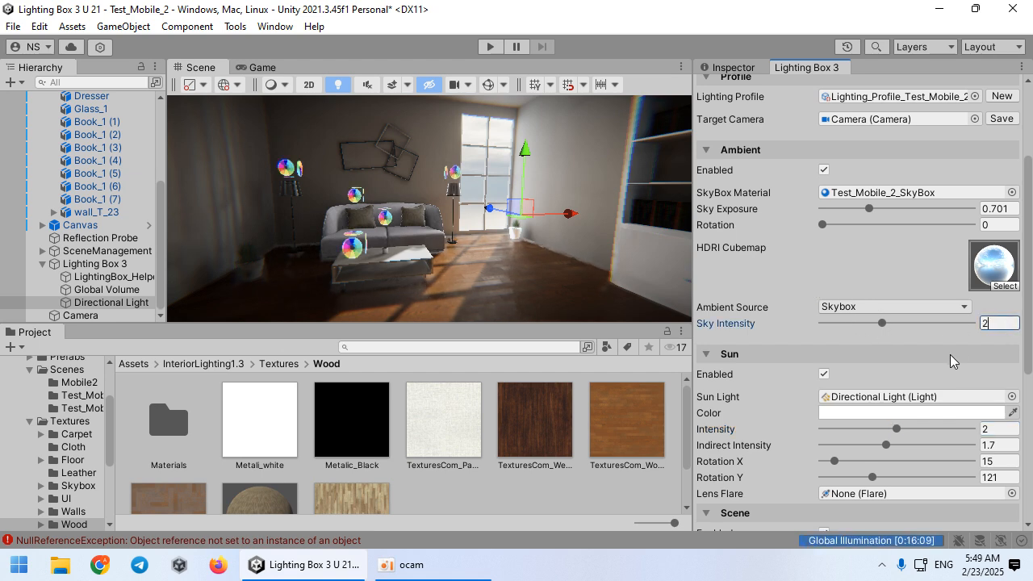
type("1")
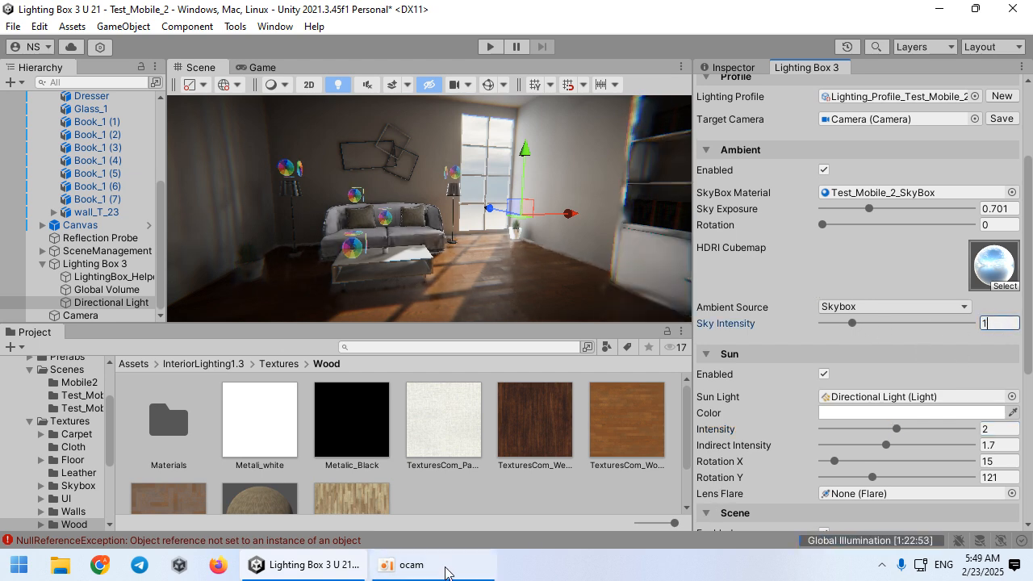
left_click(442, 565)
right_click_drag(272, 245, 336, 265)
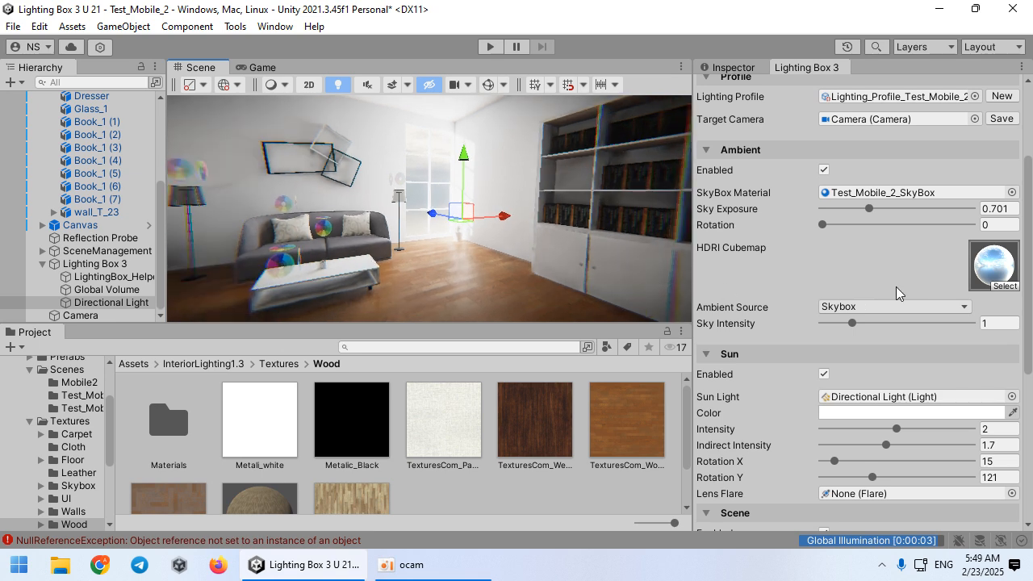
Step: Set the sun's intensity to 1.3 and its indirect intensity to 1.5
left_click(984, 426)
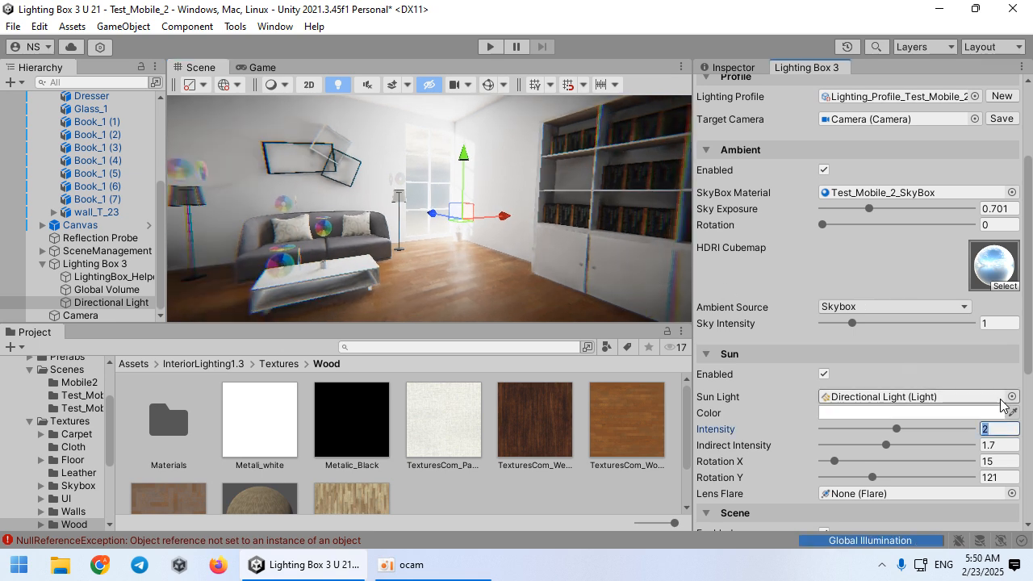
left_click(1007, 444)
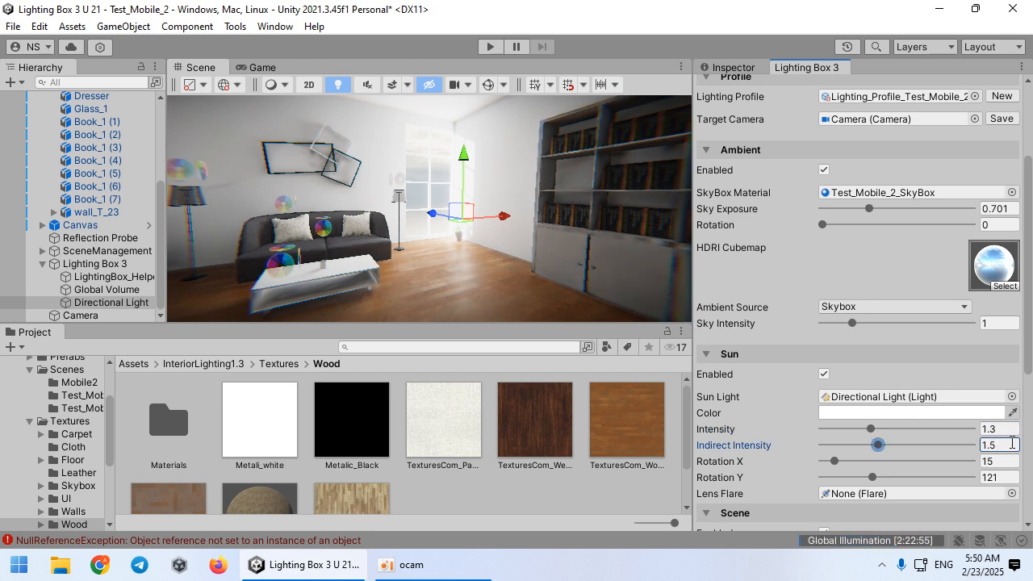
left_click(457, 559)
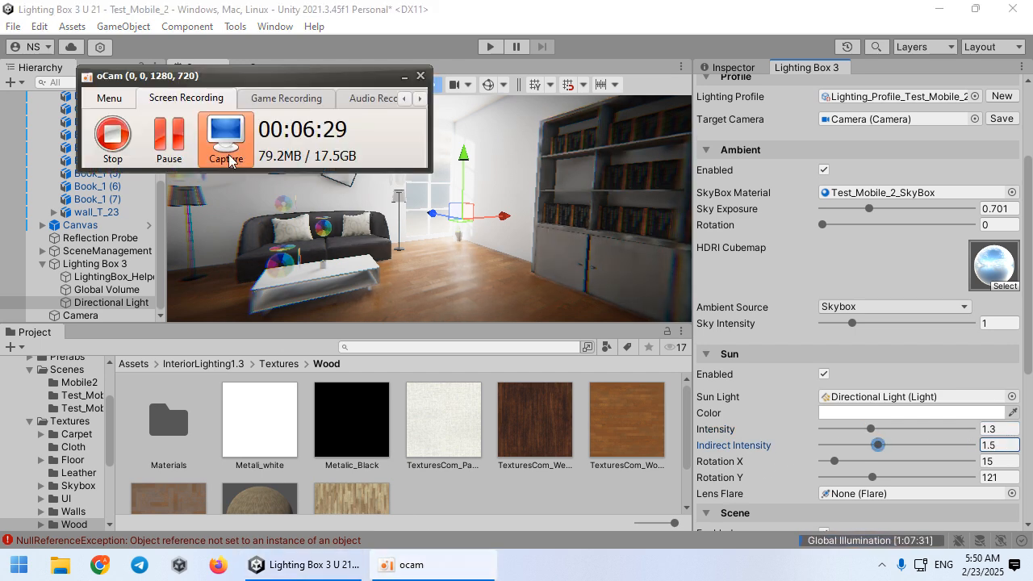
left_click(171, 143)
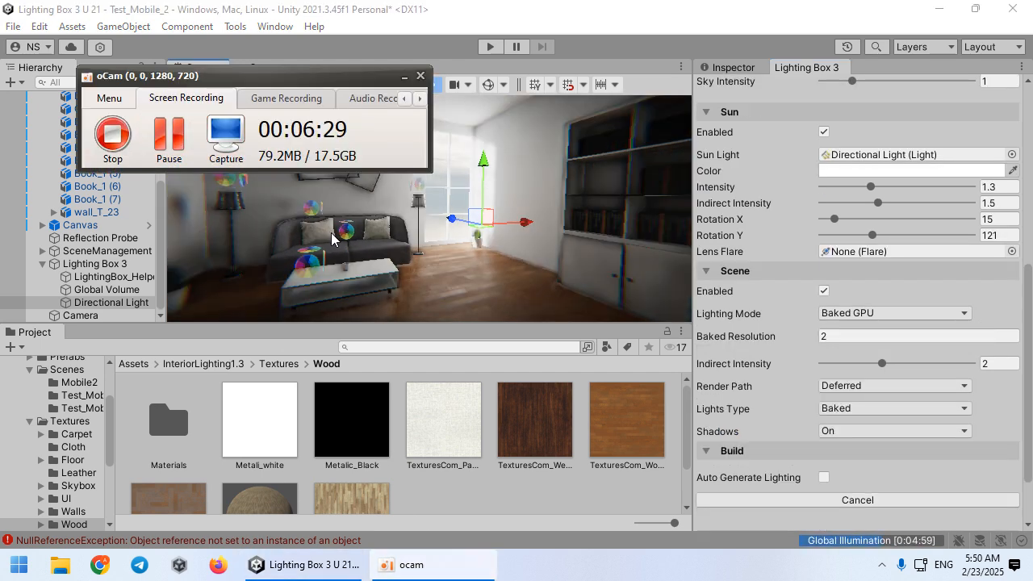
Step: Turn the view of the room slightly and enable automatic lighting generation in the Build settings
right_click_drag(332, 229, 308, 226)
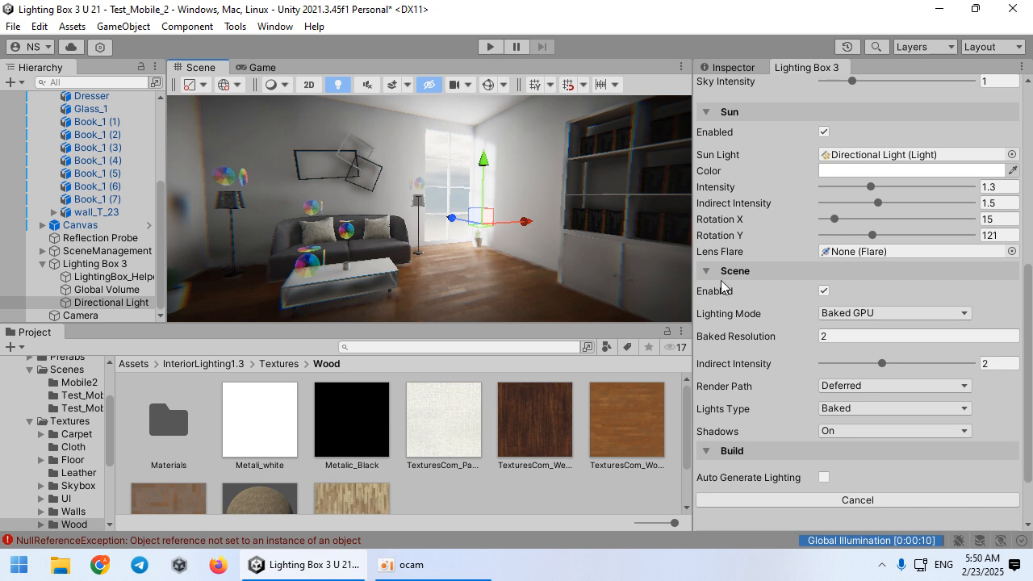
left_click(835, 335)
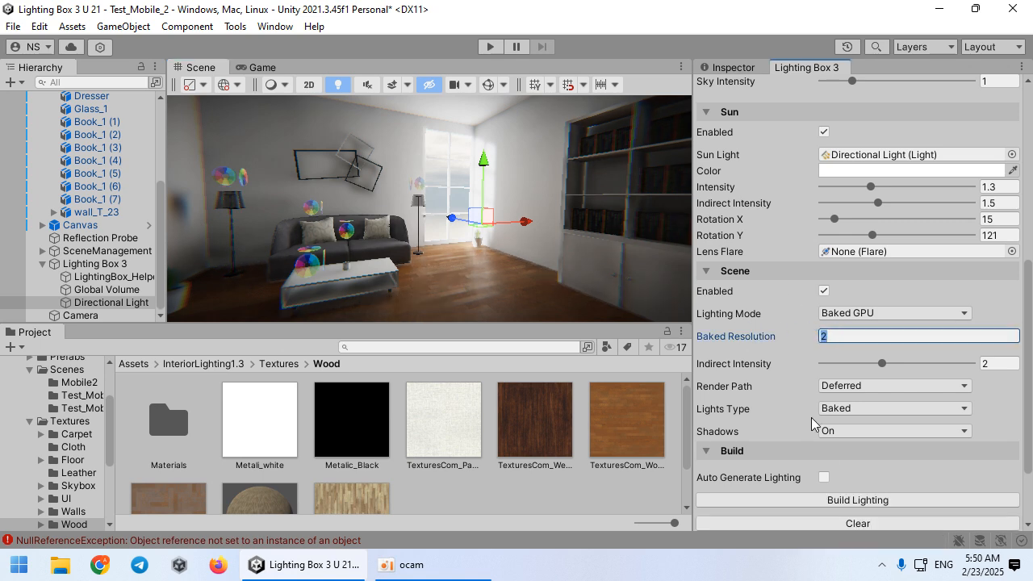
left_click(825, 477)
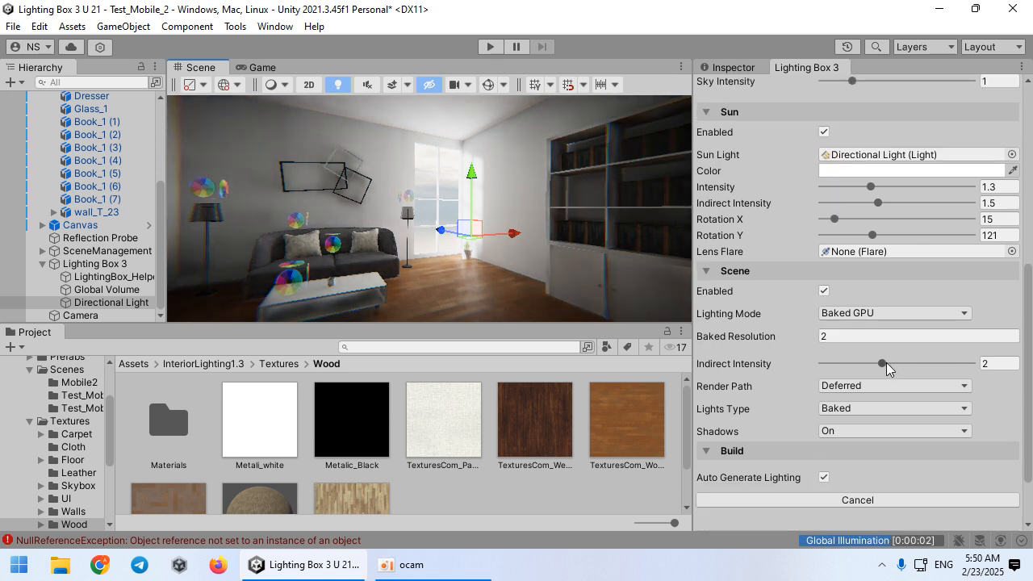
Step: Try a higher scene indirect intensity such as 2.76, restore it to 2, and view the room
left_click_drag(885, 363, 905, 363)
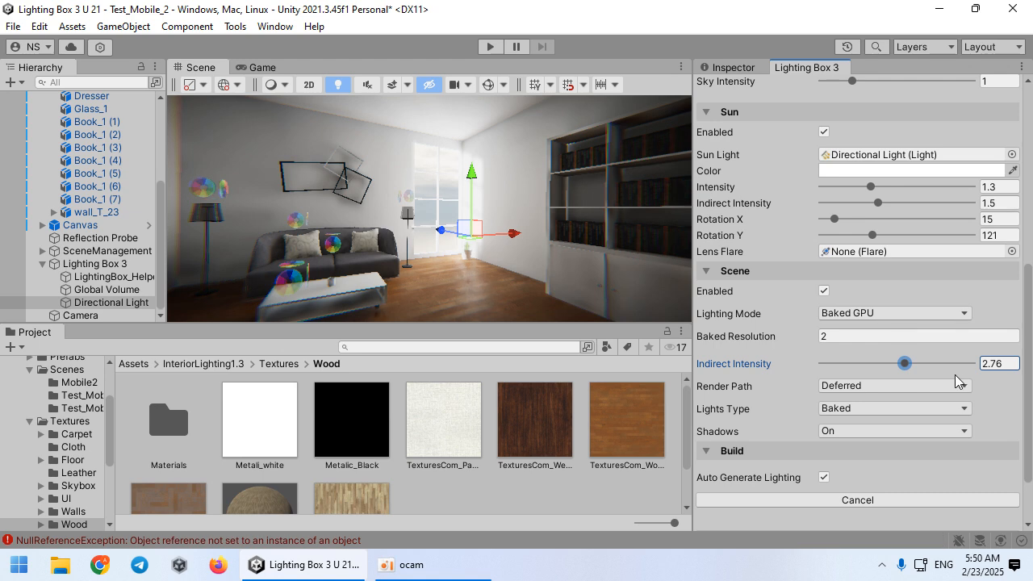
left_click(939, 364)
right_click_drag(392, 235, 458, 226)
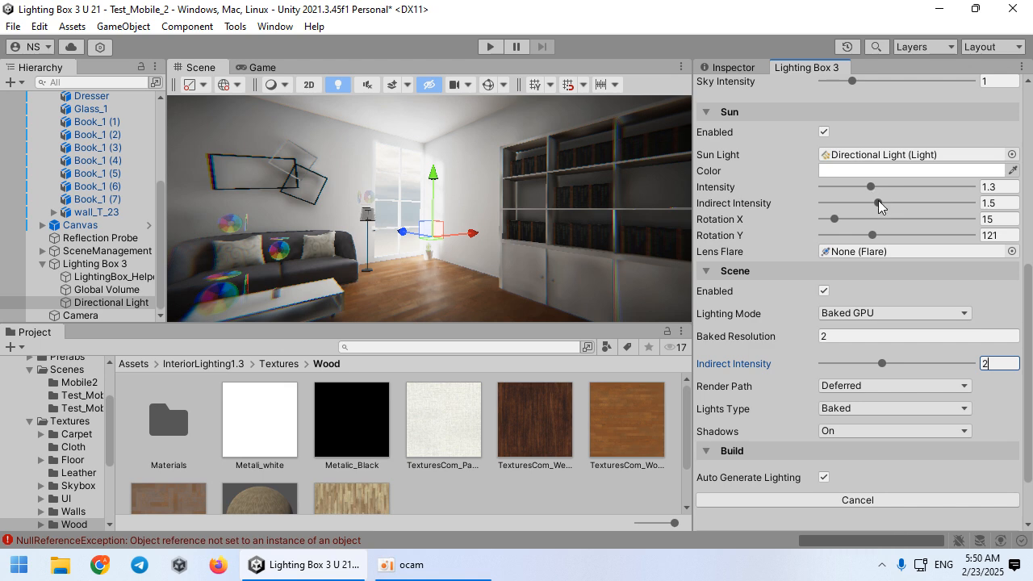
Step: Set the sun's intensity to 1.54 and its Y rotation to 105, checking the light near the window
left_click_drag(872, 191, 872, 190)
right_click_drag(546, 213, 721, 135)
right_click_drag(837, 96, 484, 203)
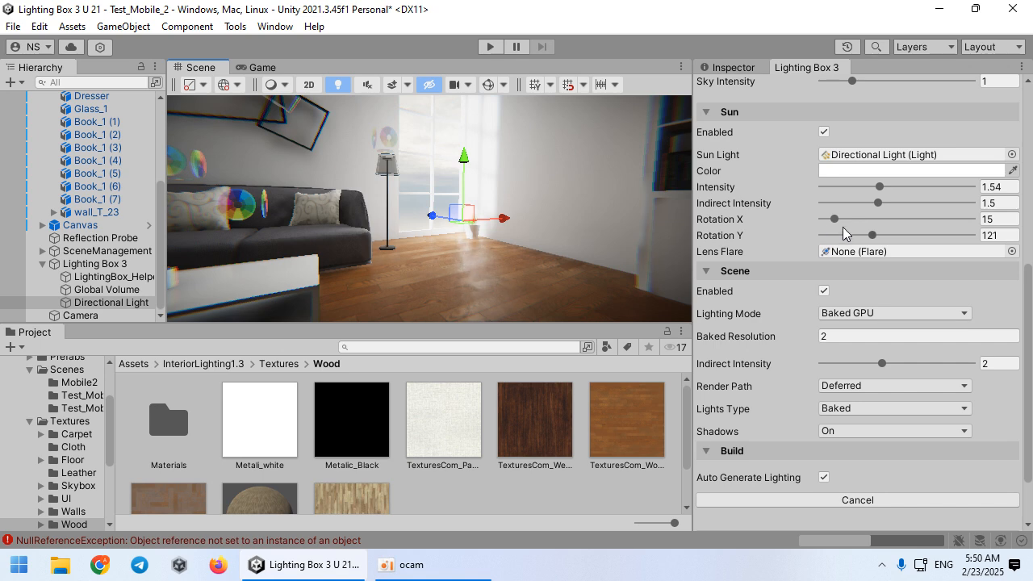
mouse_move(869, 235)
left_mouse_down()
mouse_move(895, 236)
mouse_move(866, 241)
left_mouse_up()
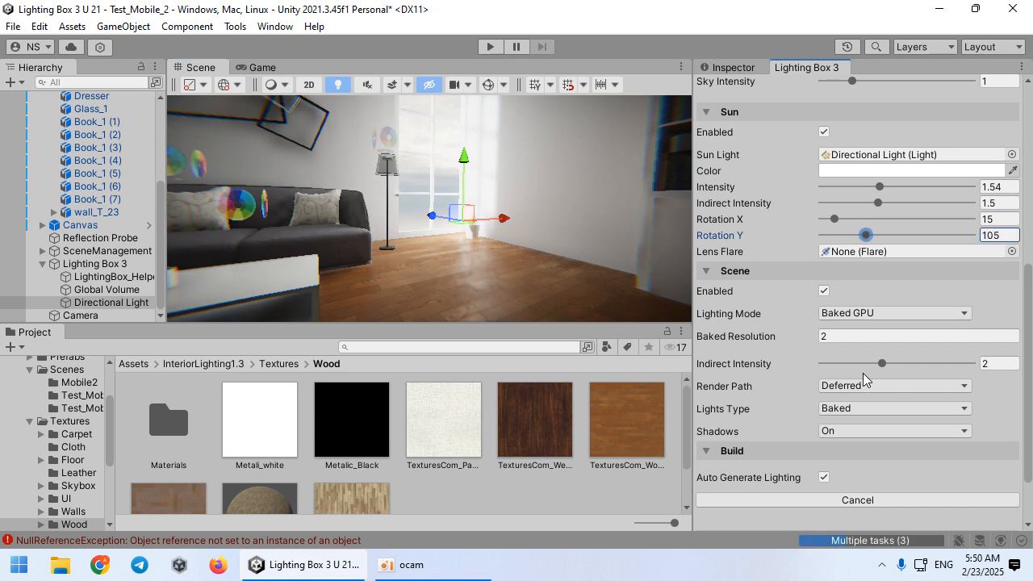
Step: Turn off automatic lighting generation and clear the baked lighting
left_click(824, 477)
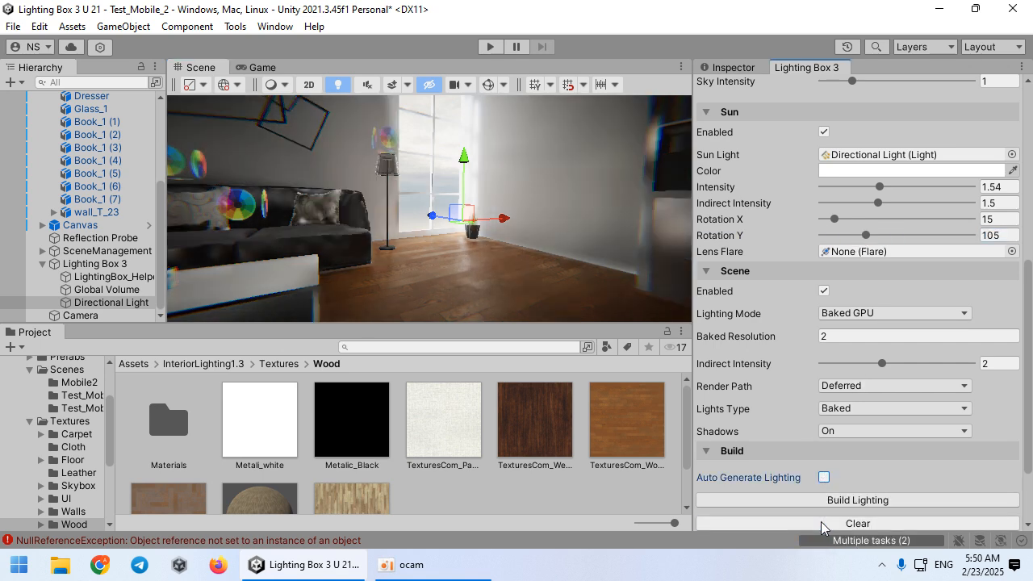
left_click(821, 523)
Step: Set the sun's indirect intensity to 1.17, Y rotation to 234 and X rotation to 38.4, and build the lighting
left_click(863, 202)
left_click_drag(866, 235, 919, 235)
left_click_drag(835, 219, 856, 224)
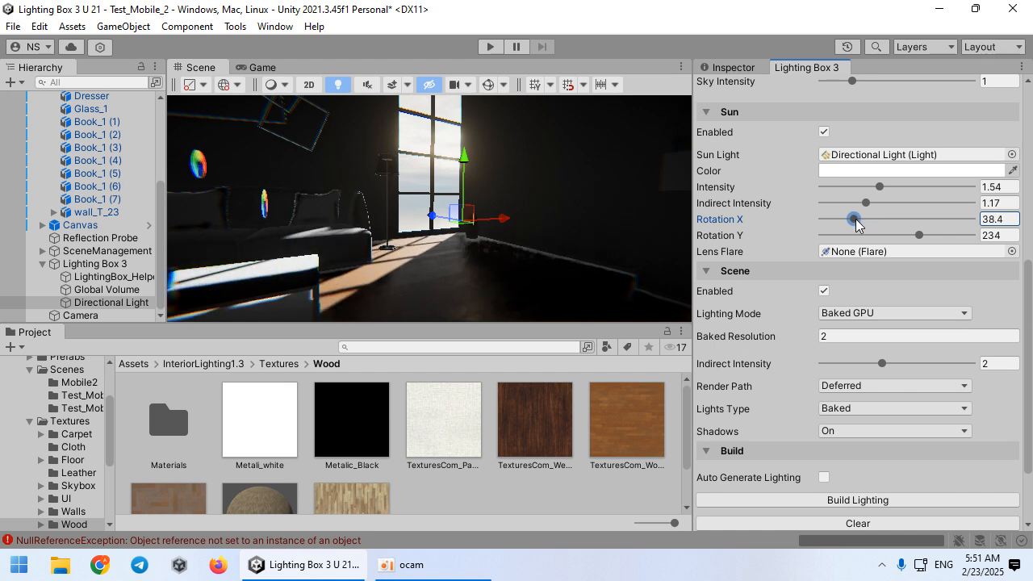
left_click(828, 499)
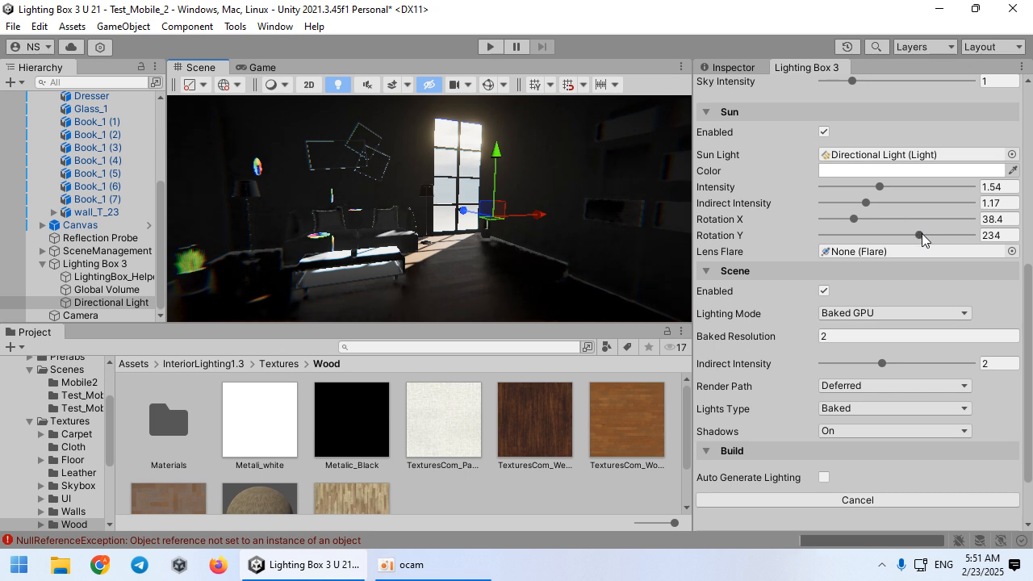
Step: Set the sun's Y rotation to 219, its indirect intensity to 1.62 and its intensity to 1.51
left_click_drag(922, 233, 916, 237)
right_click_drag(492, 218, 468, 208)
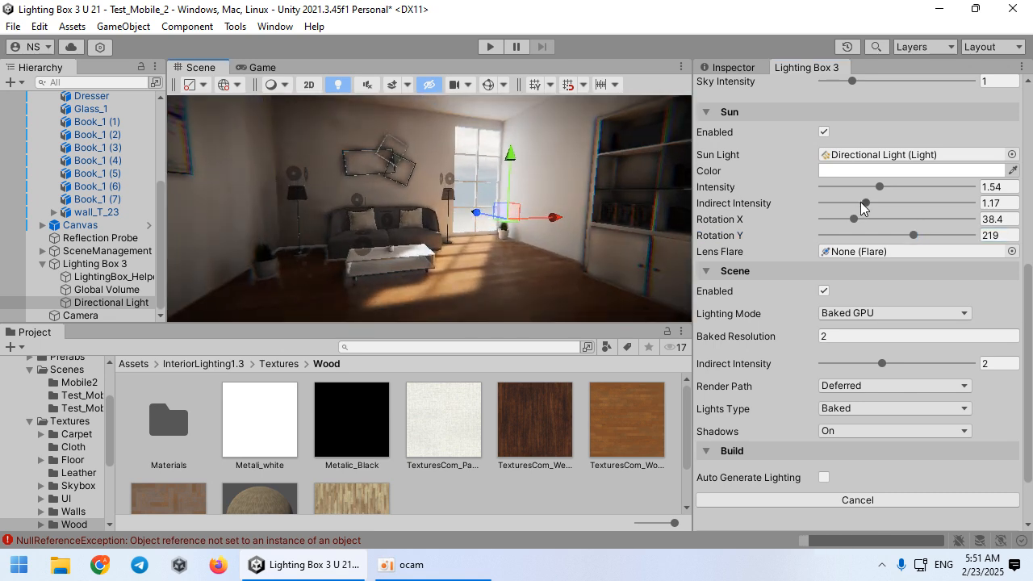
left_click_drag(868, 209, 879, 187)
Step: Try a scene indirect intensity of 3.51 and restore it to 2
left_click_drag(883, 364, 928, 363)
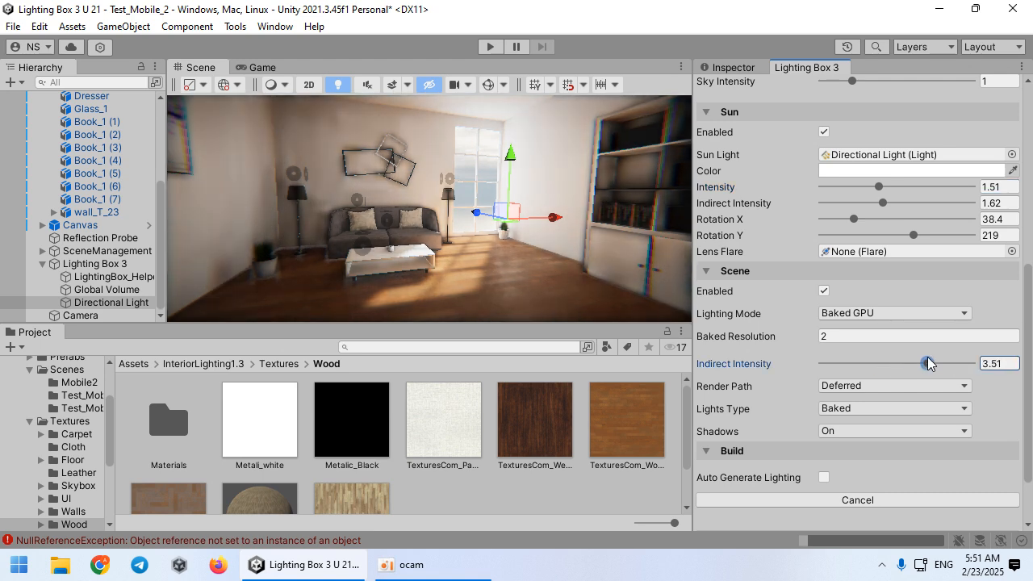
type("2")
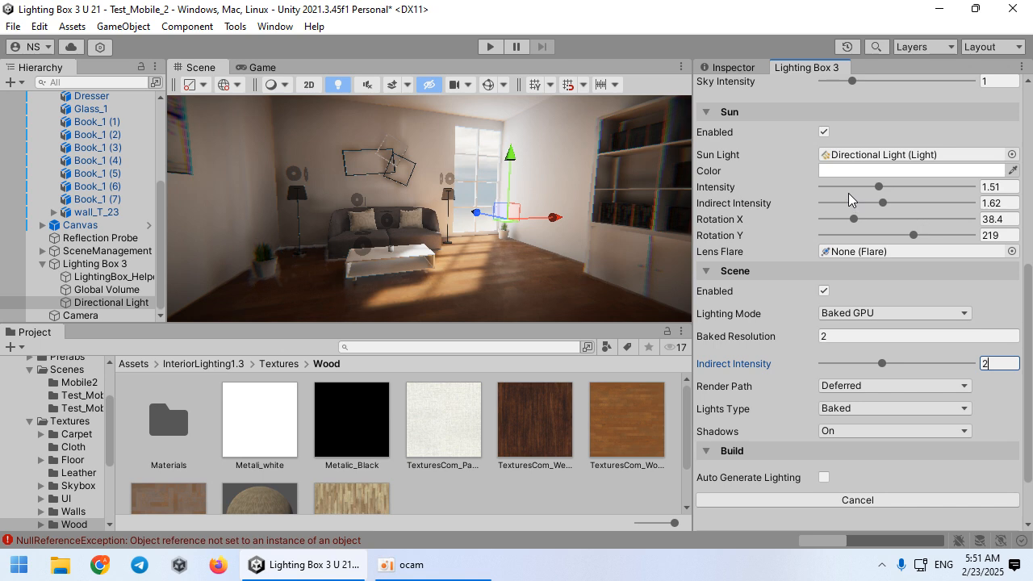
Step: Set the sun's intensity to 0 and the ambient sky intensity to 1.46
left_click_drag(849, 189, 716, 187)
scroll(770, 250, "up", 4)
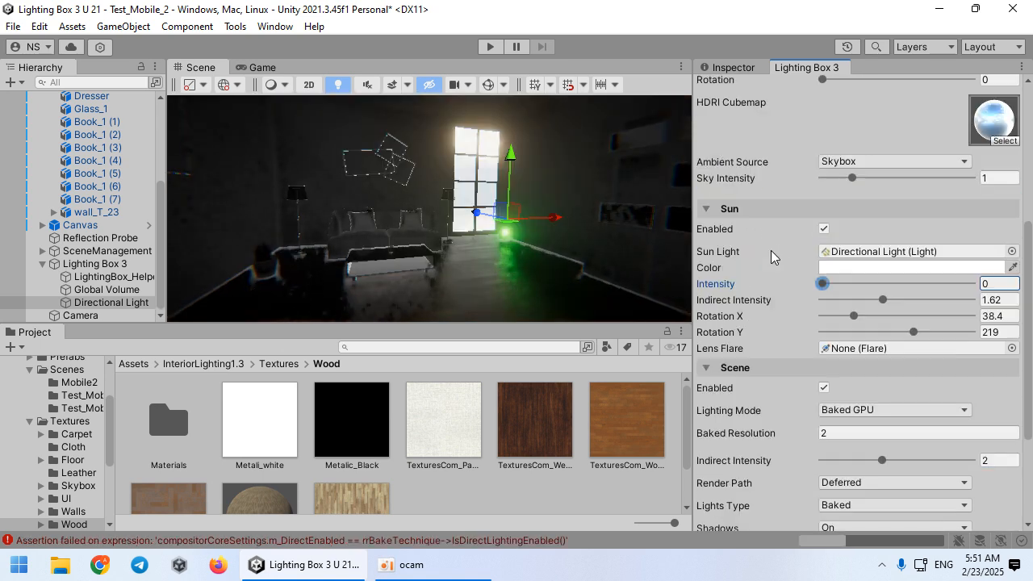
left_click_drag(856, 228, 866, 226)
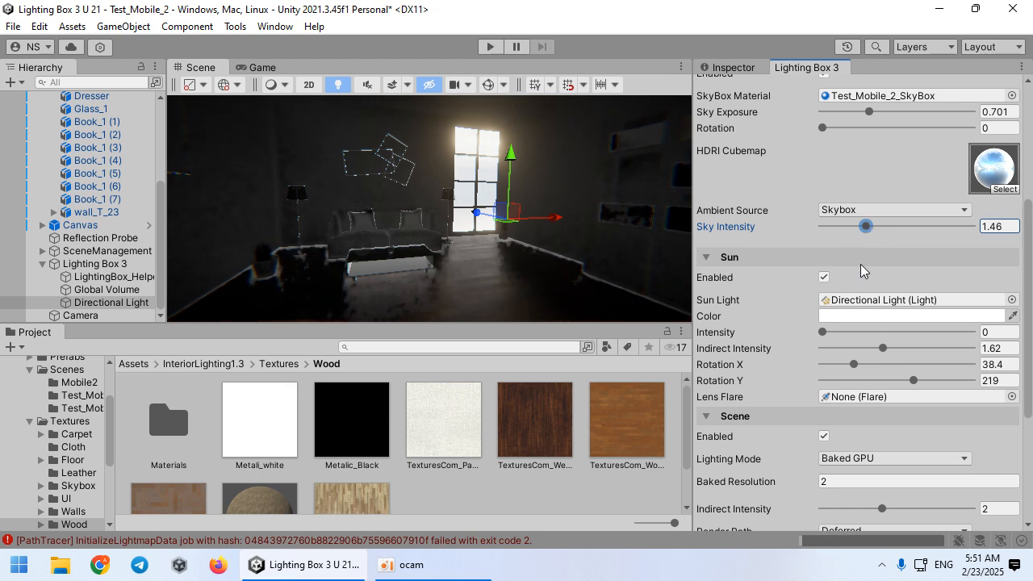
Step: Show the background tasks, cancel the running bake and build the lighting again
left_click(809, 538)
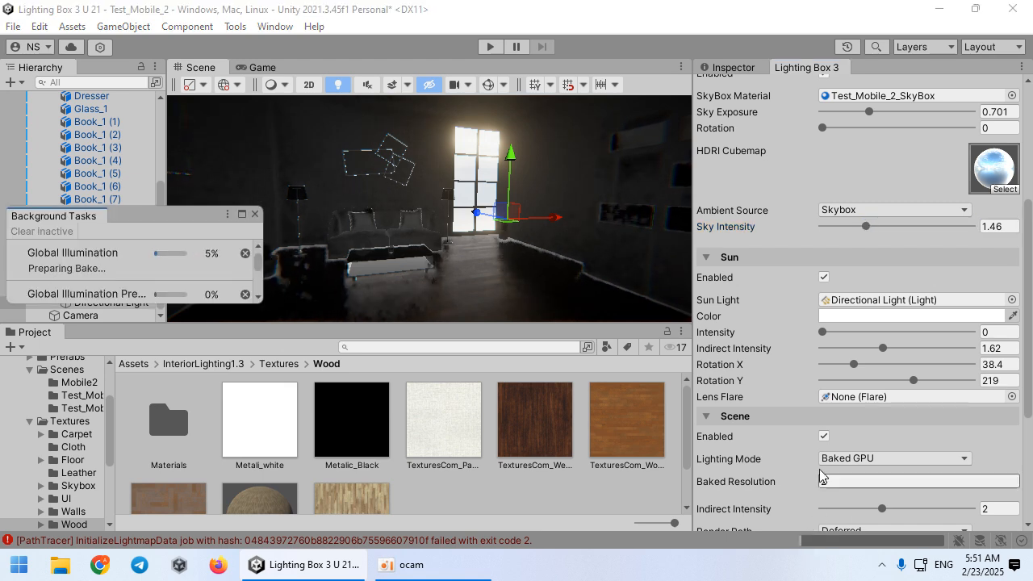
scroll(816, 410, "down", 6)
left_click(841, 423)
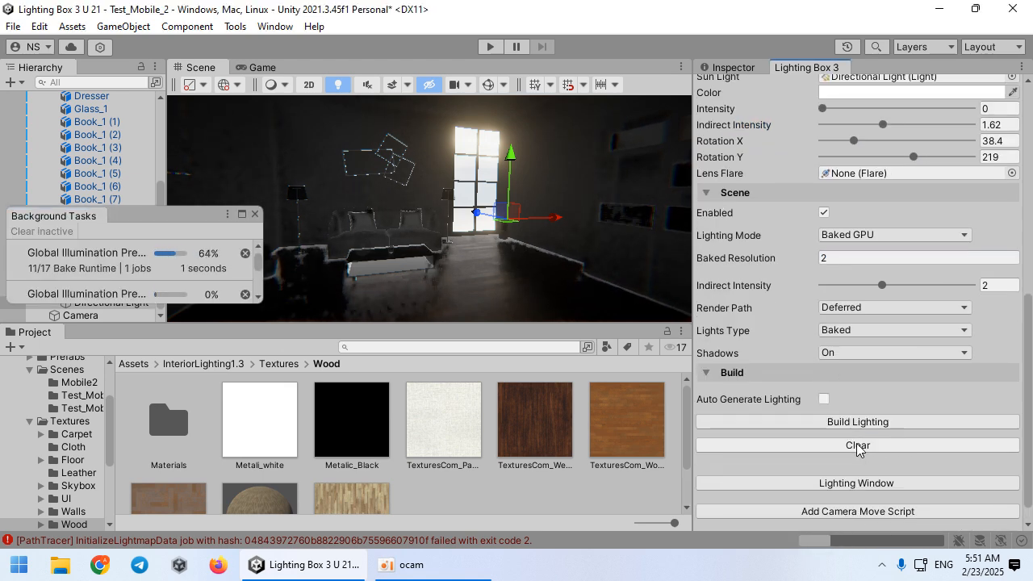
left_click(860, 423)
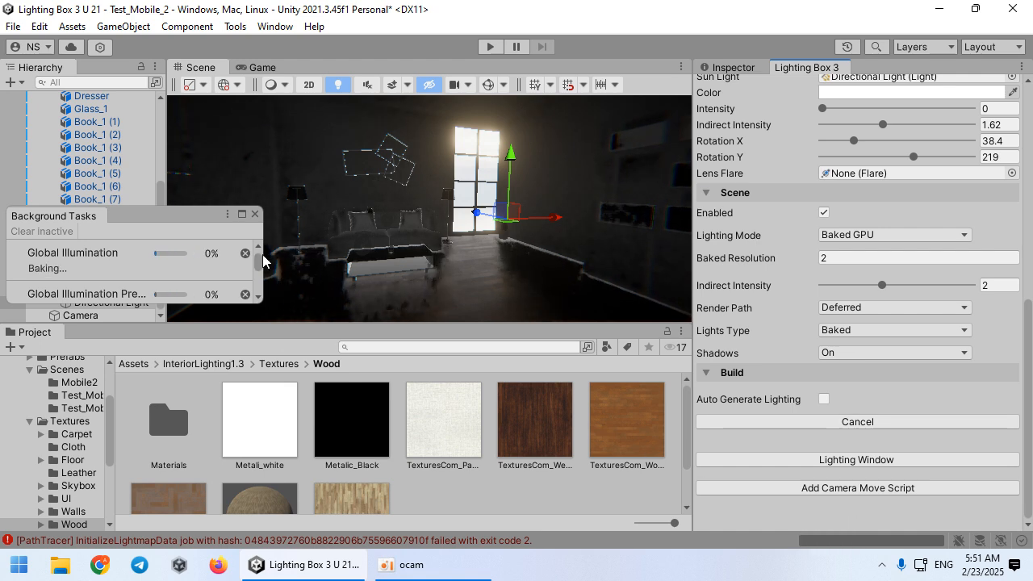